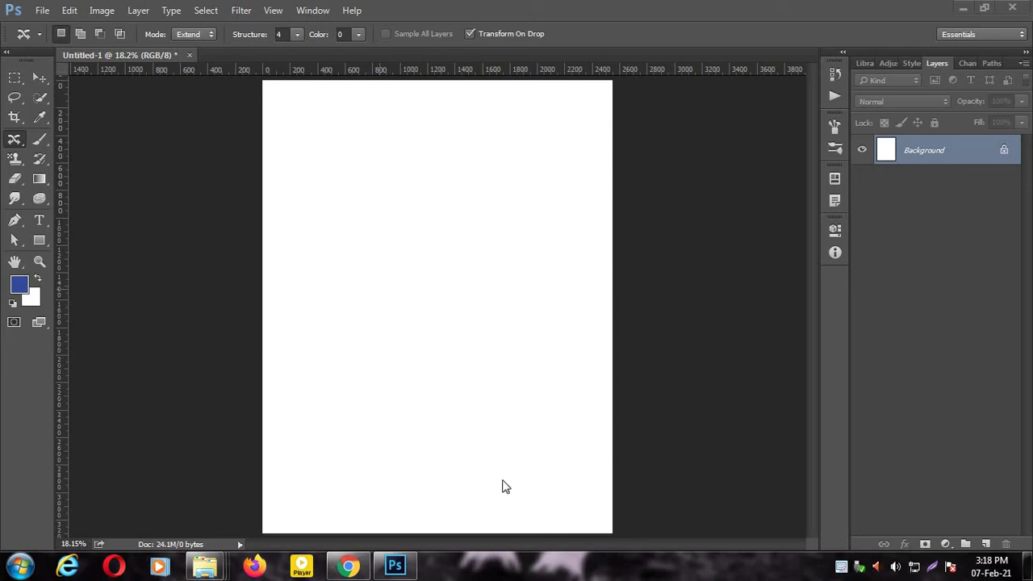
Choose the Content-Aware Move Tool from the healing brush tool group.
{"action": "right_click", "coordinate": [24, 139]}
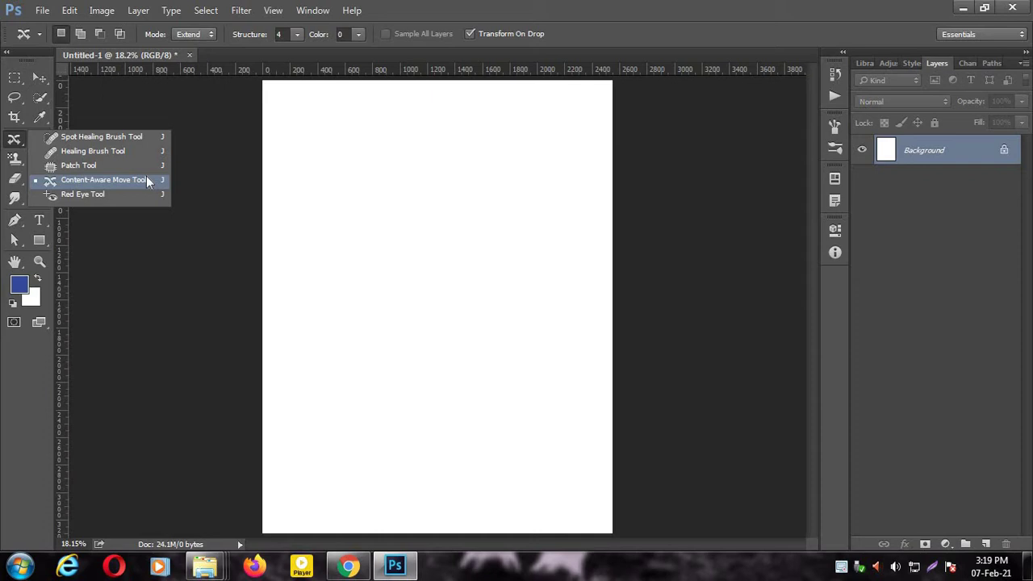
{"action": "left_click", "coordinate": [146, 179]}
{"action": "mouse_move", "coordinate": [205, 566]}
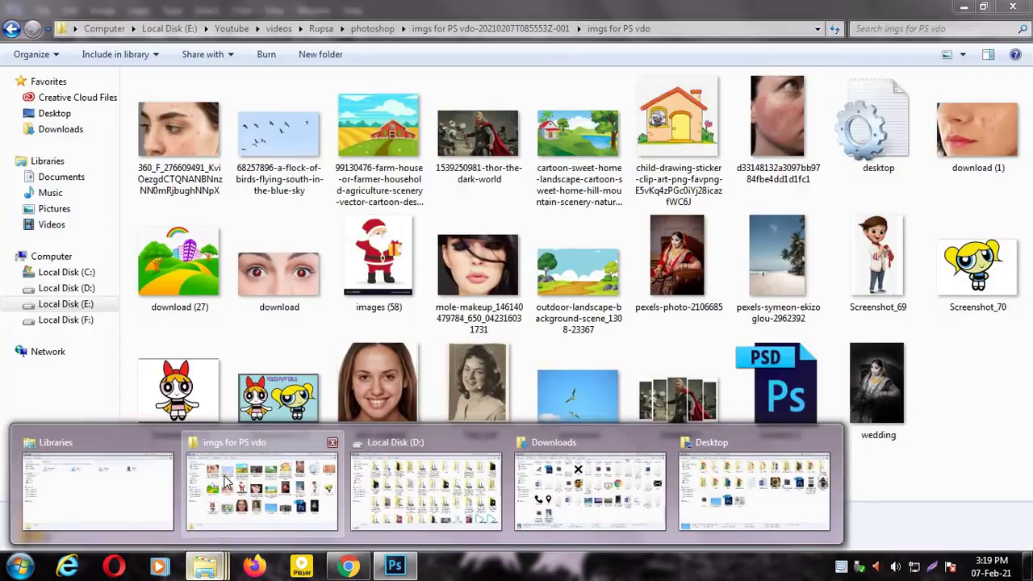
Drag pexels-symeon-ekizoglou-2962392 from the imgs for PS vdo folder onto Photoshop.
{"action": "left_click", "coordinate": [226, 482]}
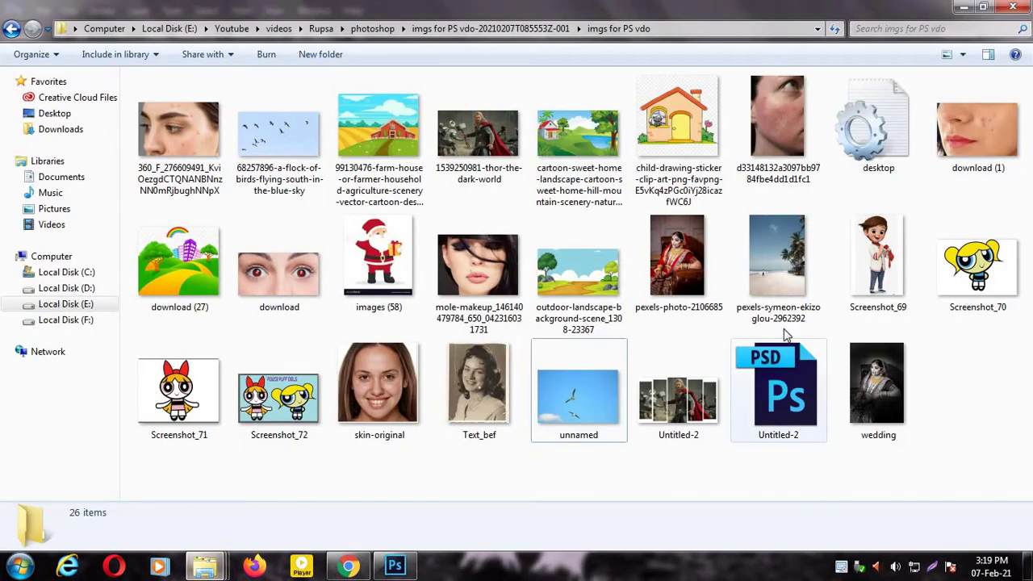
{"action": "left_click", "coordinate": [795, 287]}
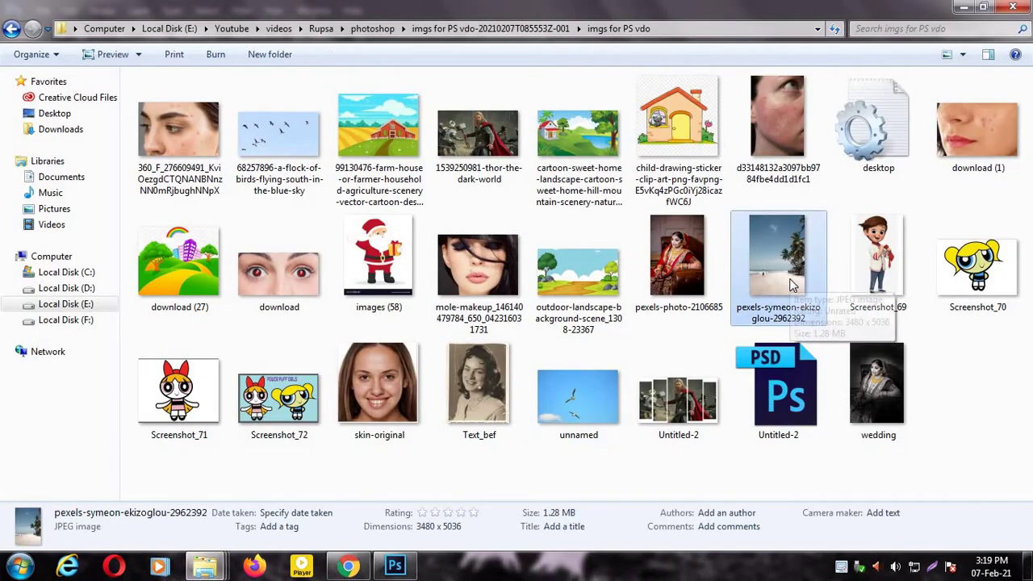
{"action": "left_click_drag", "start_coordinate": [781, 275], "coordinate": [403, 571]}
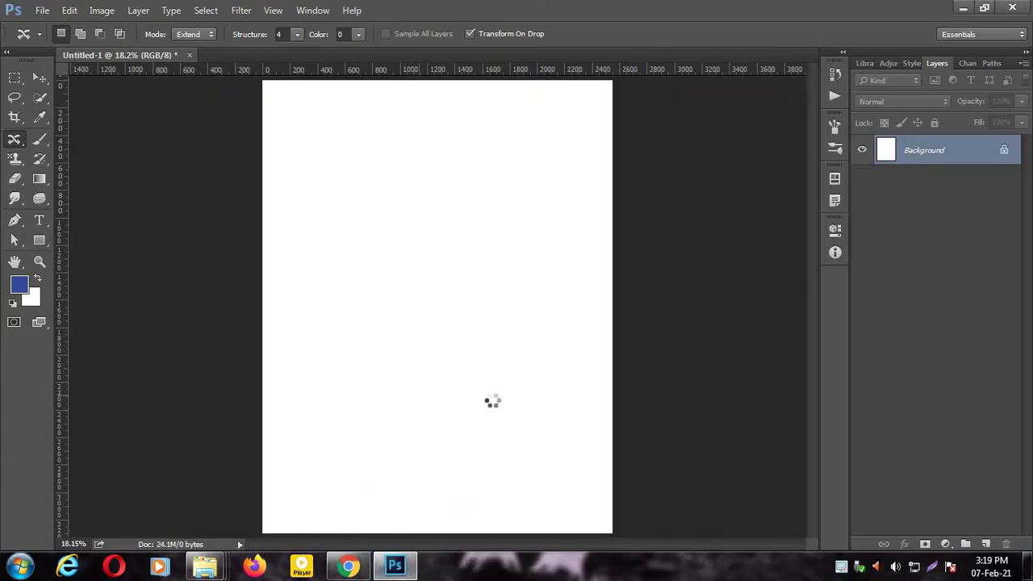
Place the beach photo on Untitled-1 and scale it to 18.30% to fill the width.
{"action": "left_click_drag", "start_coordinate": [403, 571], "coordinate": [489, 399]}
{"action": "left_click", "coordinate": [533, 34]}
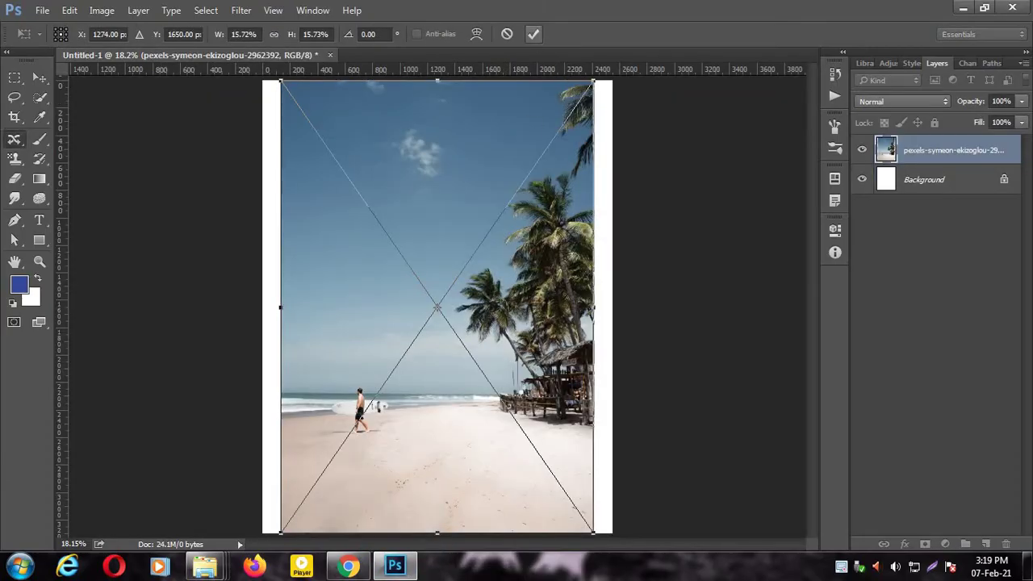
{"action": "key", "text": "ctrl+t"}
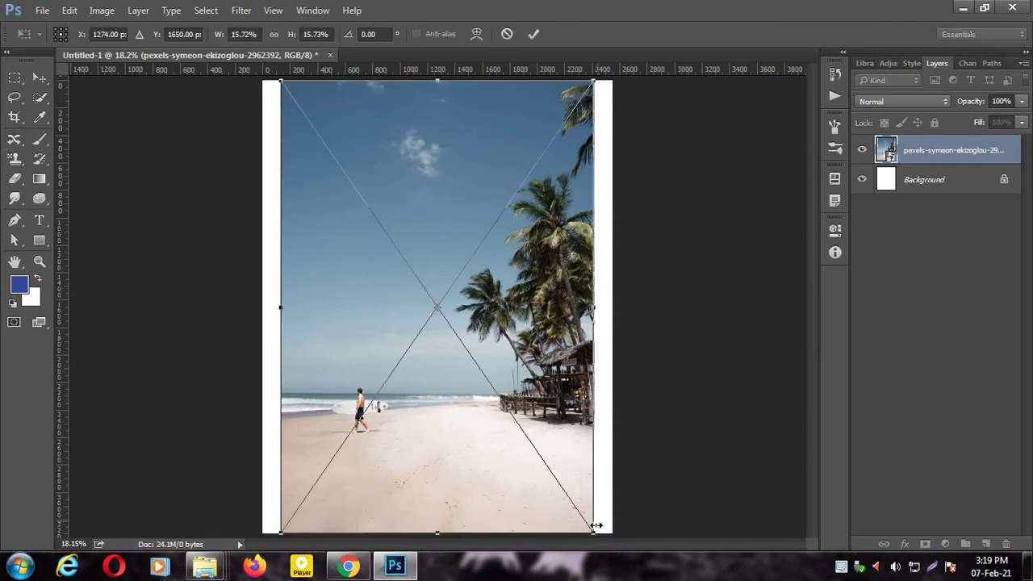
{"action": "left_click_drag", "start_coordinate": [613, 553], "coordinate": [633, 555]}
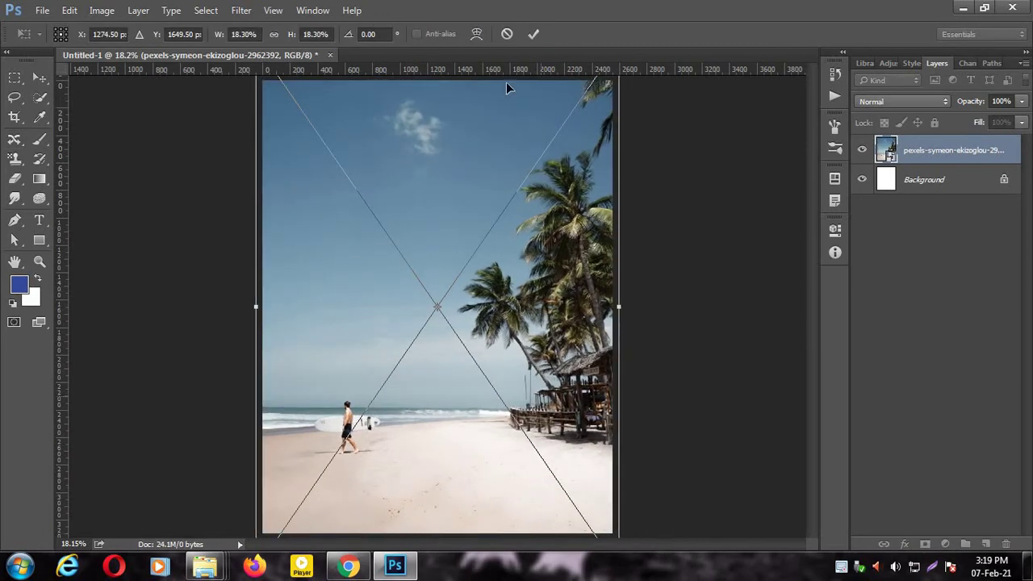
{"action": "left_click", "coordinate": [532, 34]}
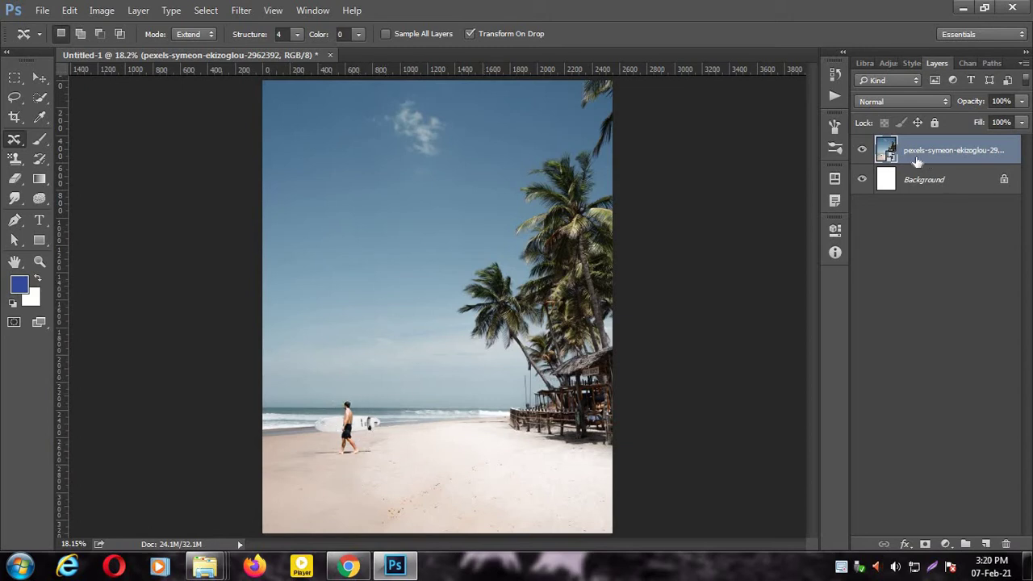
Duplicate the beach photo layer with Ctrl+J and hide the original layer beneath.
{"action": "left_click", "coordinate": [861, 150]}
{"action": "key", "text": "ctrl+j"}
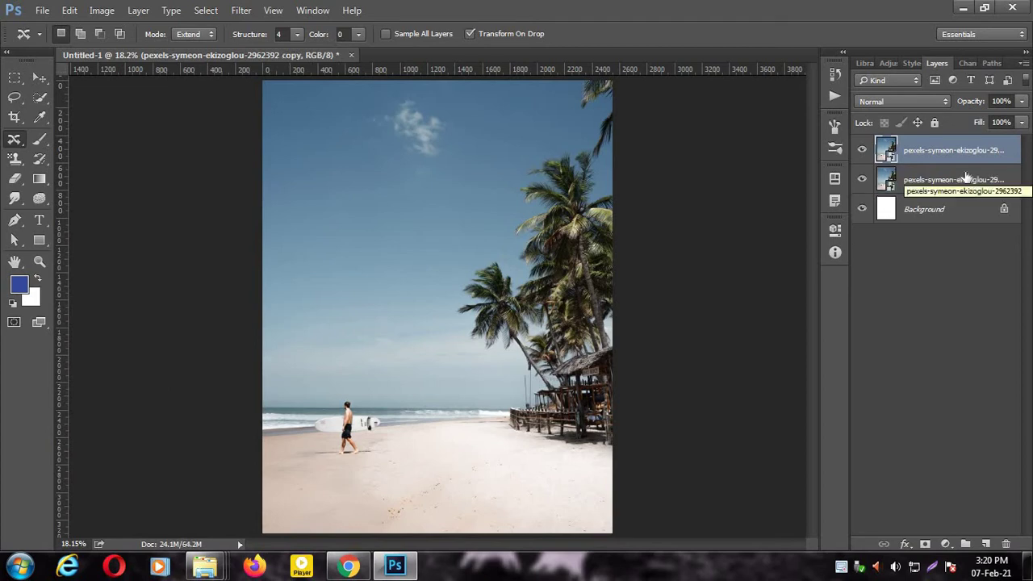
{"action": "left_click", "coordinate": [863, 182]}
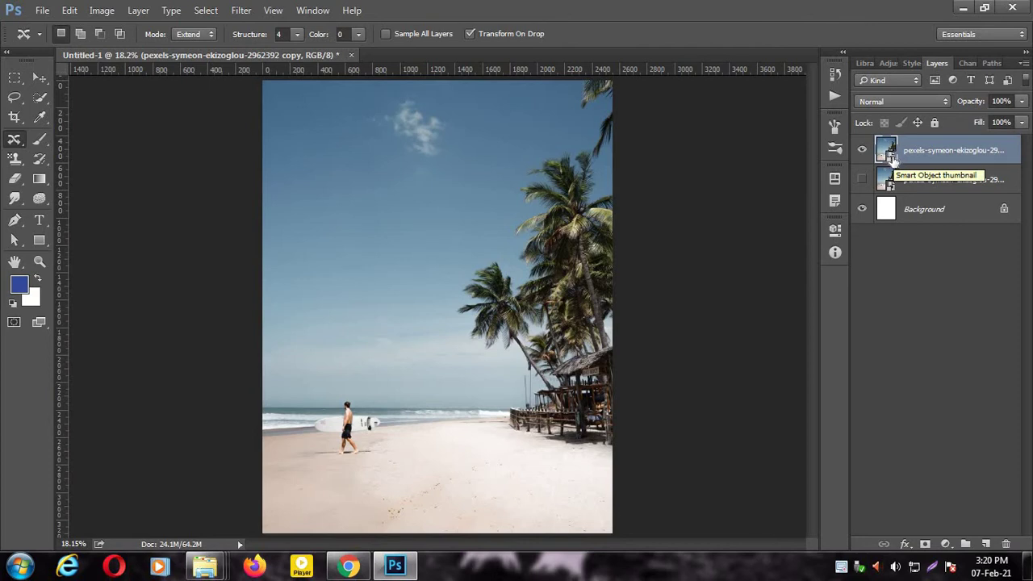
Open the beach photo smart object as its own document, with Content-Aware Move selected.
{"action": "double_click", "coordinate": [886, 151]}
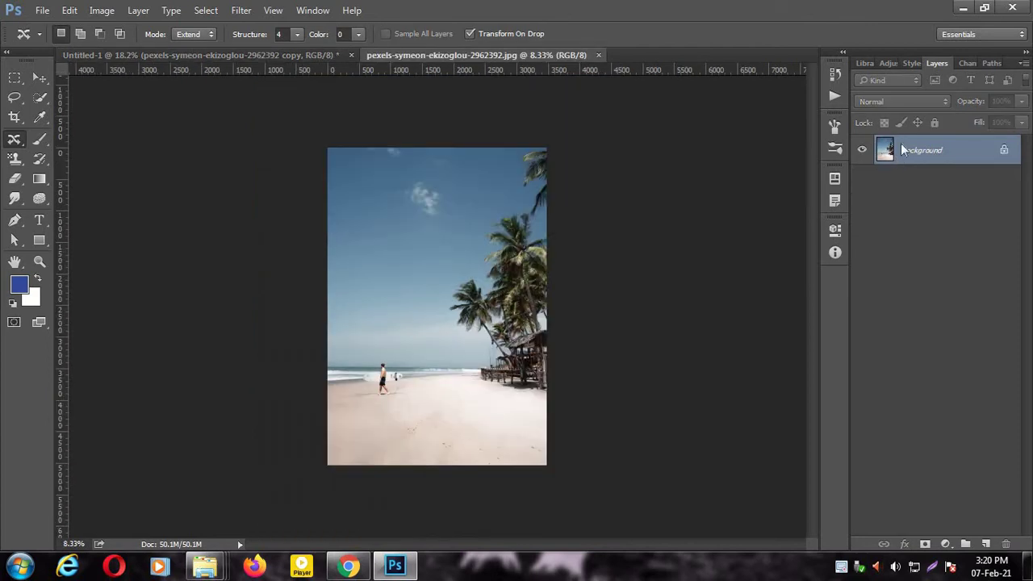
{"action": "scroll", "coordinate": [521, 302], "scroll_direction": "up", "scroll_amount": 2}
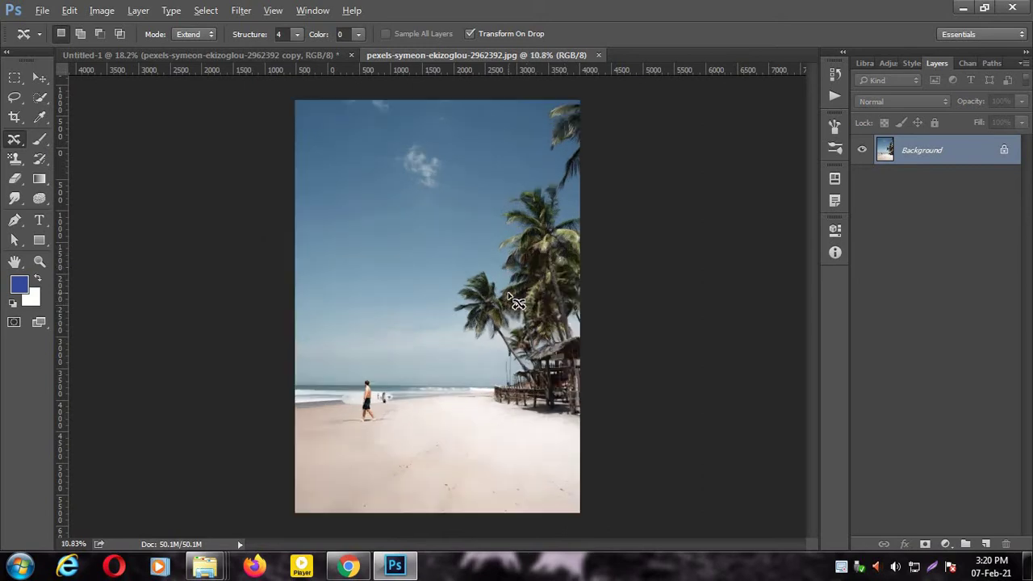
{"action": "scroll", "coordinate": [514, 303], "scroll_direction": "up", "scroll_amount": 1}
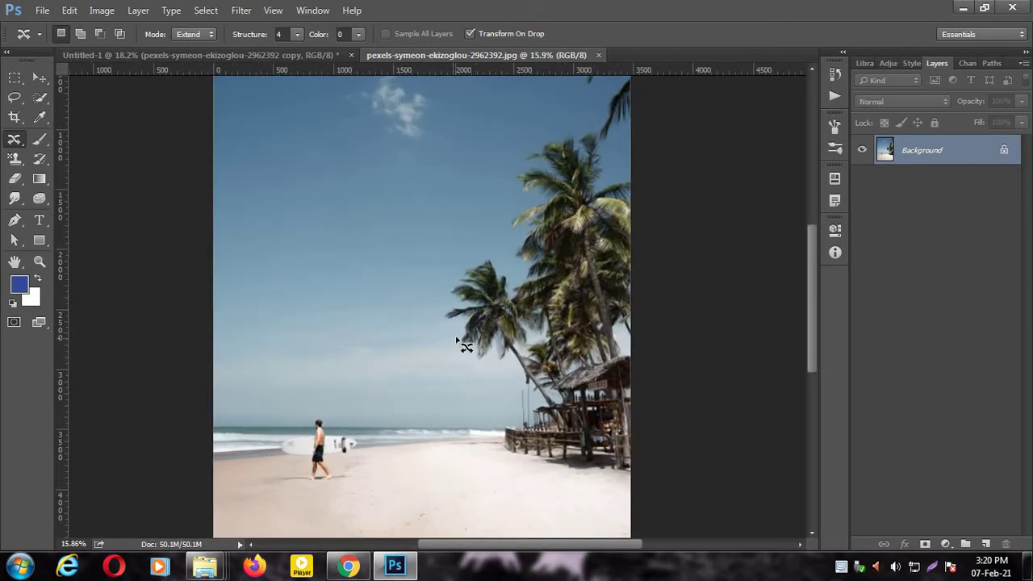
{"action": "scroll", "coordinate": [459, 325], "scroll_direction": "down", "scroll_amount": 2}
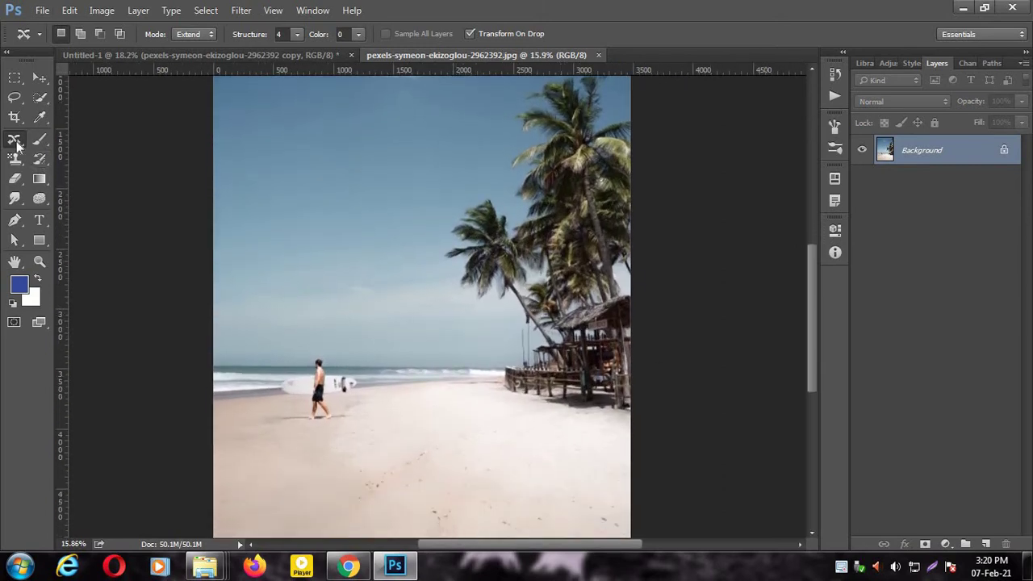
{"action": "right_click", "coordinate": [16, 143]}
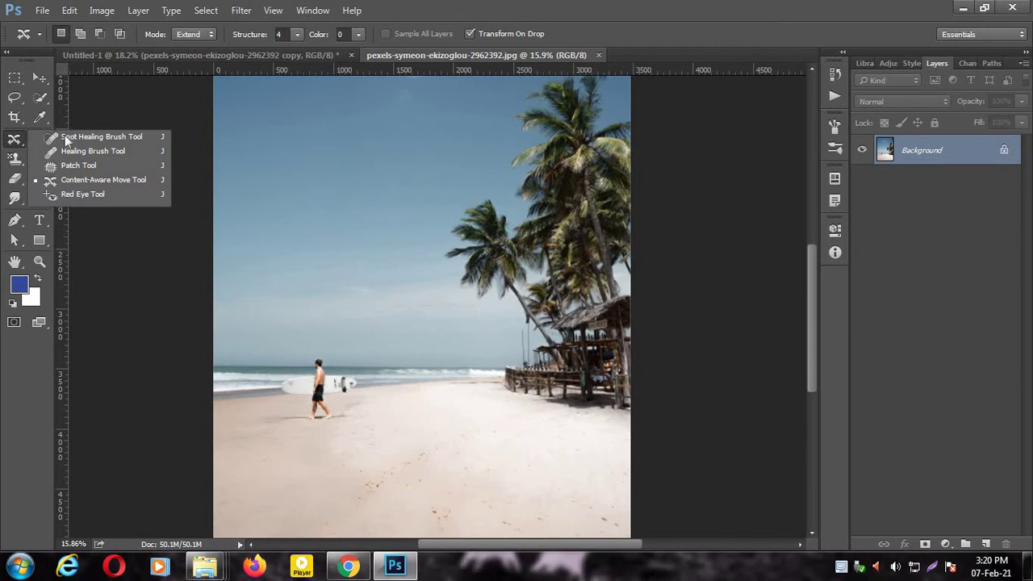
{"action": "left_click", "coordinate": [83, 180]}
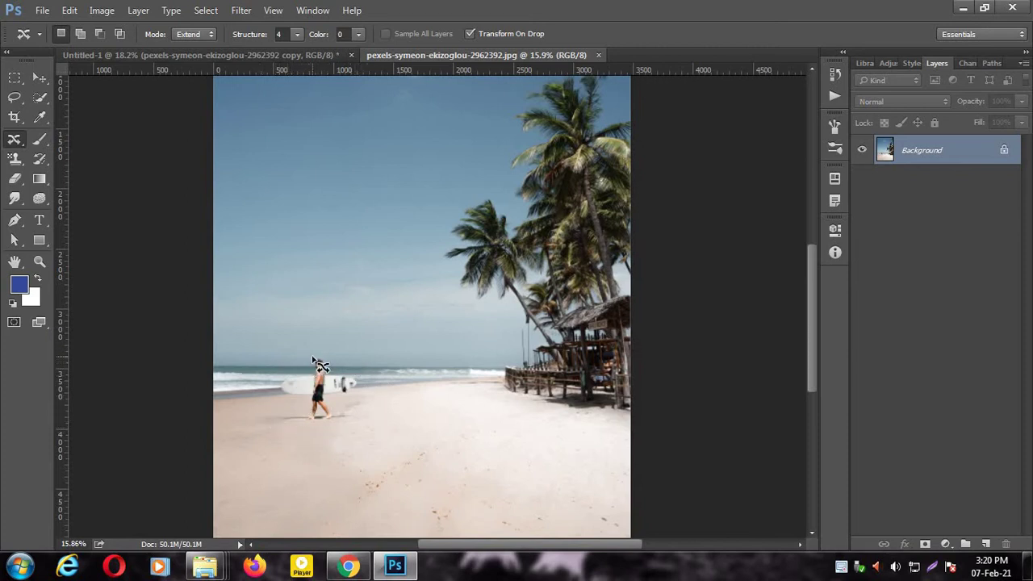
Draw a freehand selection around the surfer and bring up the Fill dialog.
{"action": "mouse_move", "coordinate": [311, 361]}
{"action": "left_mouse_down"}
{"action": "mouse_move", "coordinate": [281, 425]}
{"action": "mouse_move", "coordinate": [368, 385]}
{"action": "mouse_move", "coordinate": [313, 355]}
{"action": "left_mouse_up"}
{"action": "scroll", "coordinate": [422, 360], "scroll_direction": "down", "scroll_amount": 2}
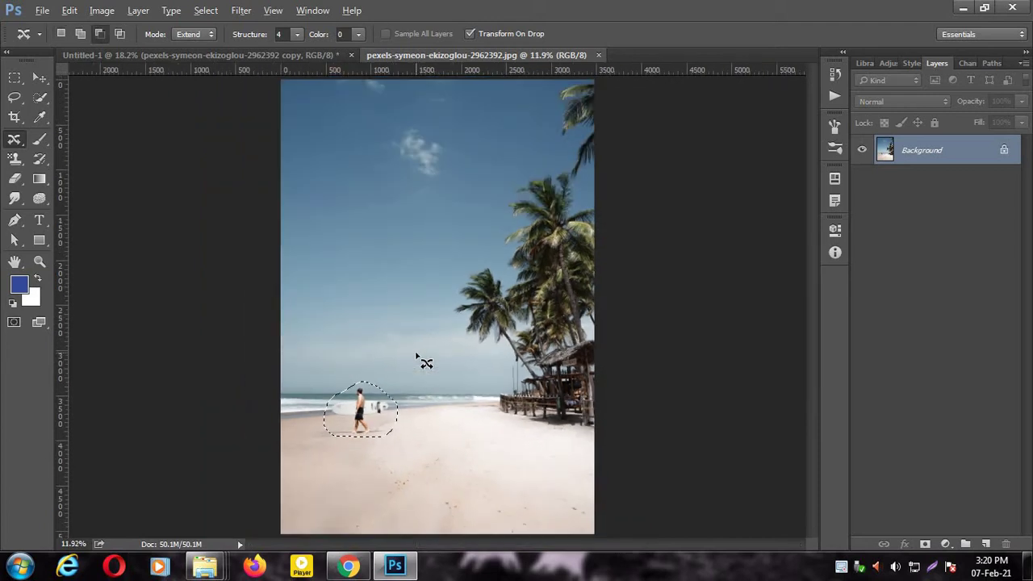
{"action": "scroll", "coordinate": [422, 360], "scroll_direction": "down", "scroll_amount": 2}
{"action": "scroll", "coordinate": [441, 371], "scroll_direction": "up", "scroll_amount": 1}
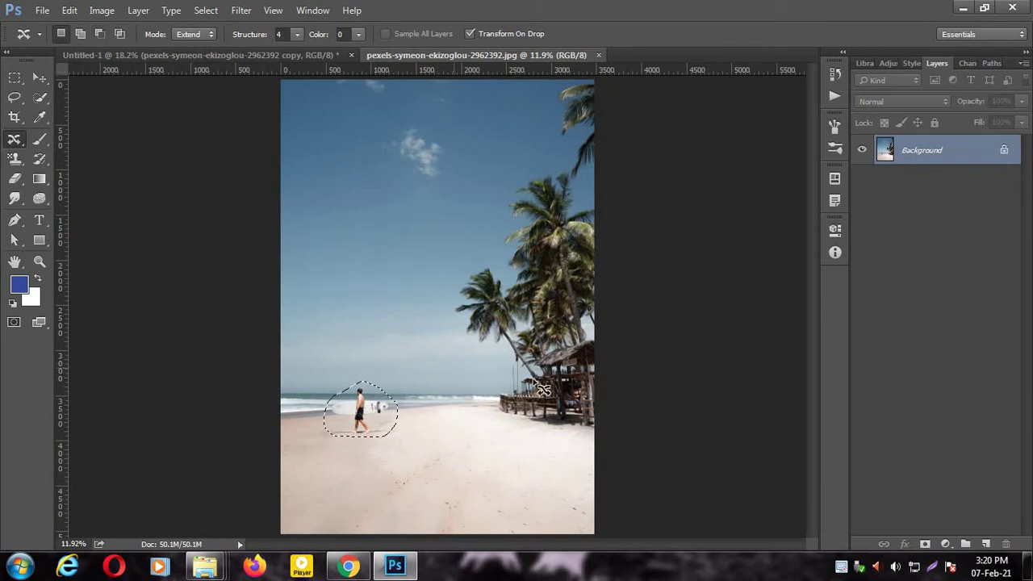
{"action": "key", "text": "shift"}
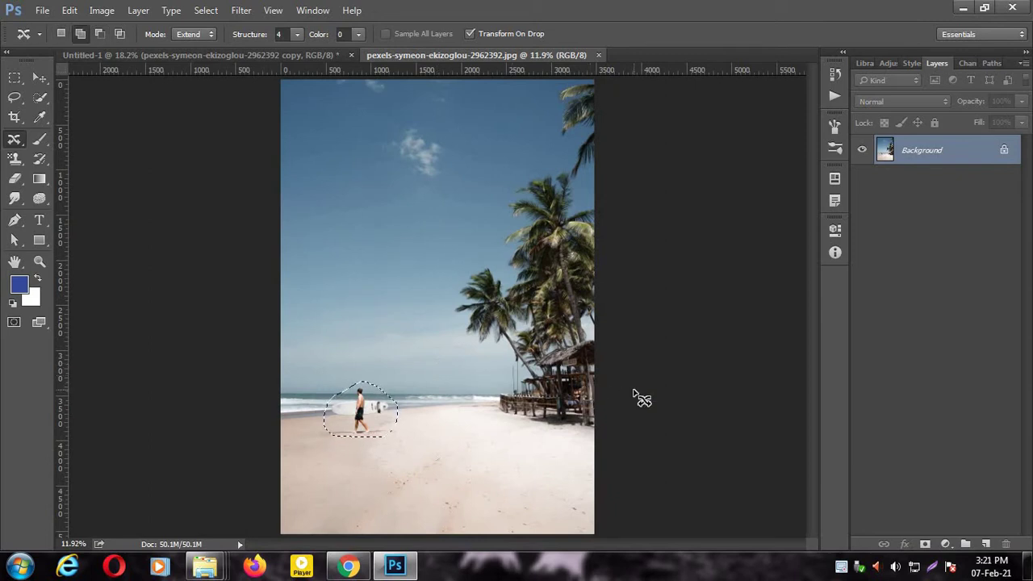
{"action": "key", "text": "i"}
{"action": "key", "text": "shift+F5"}
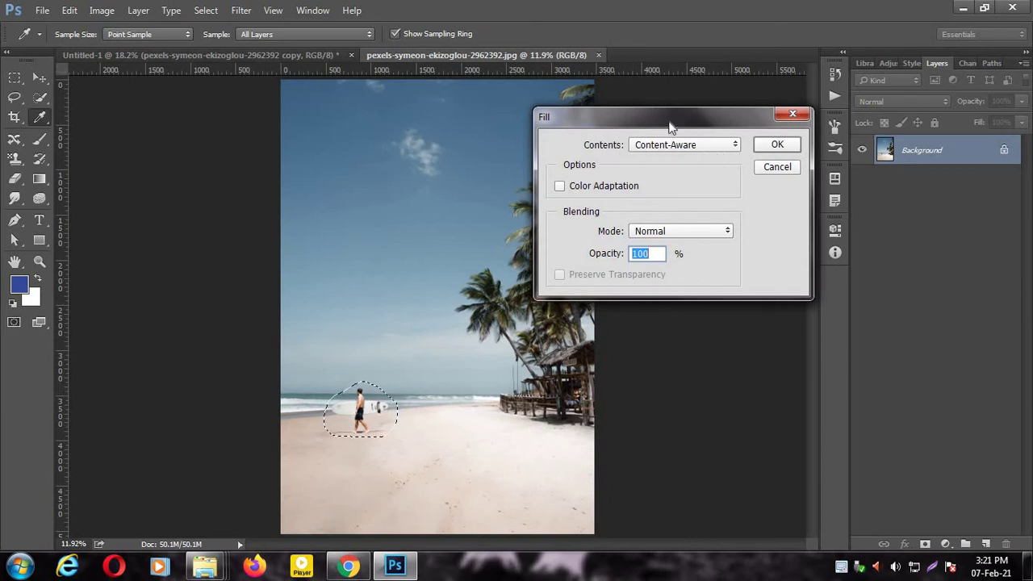
Fill the surfer's area with Content-Aware, Normal mode, 100% opacity to erase him.
{"action": "left_click_drag", "start_coordinate": [645, 119], "coordinate": [610, 108]}
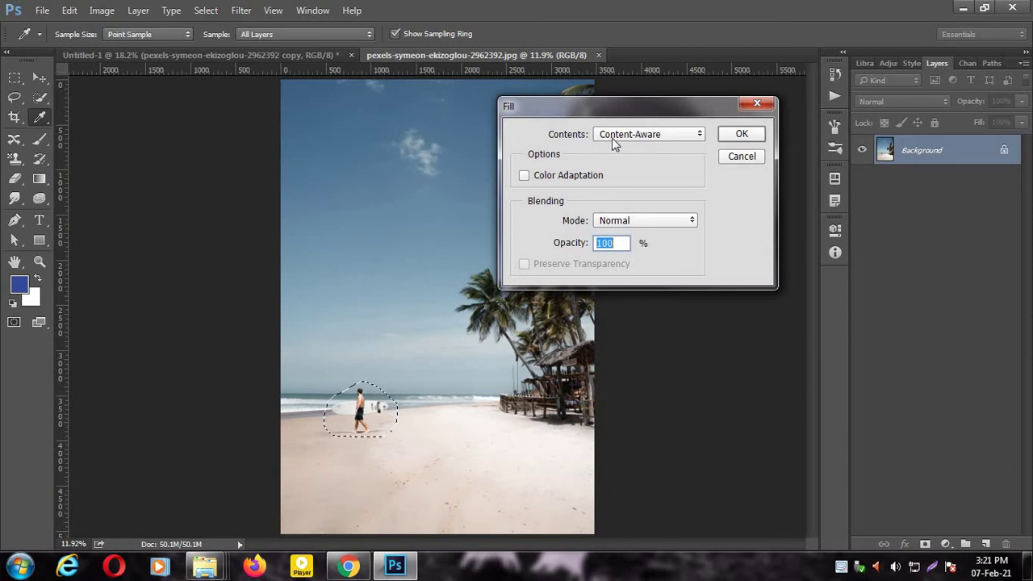
{"action": "left_click", "coordinate": [700, 138]}
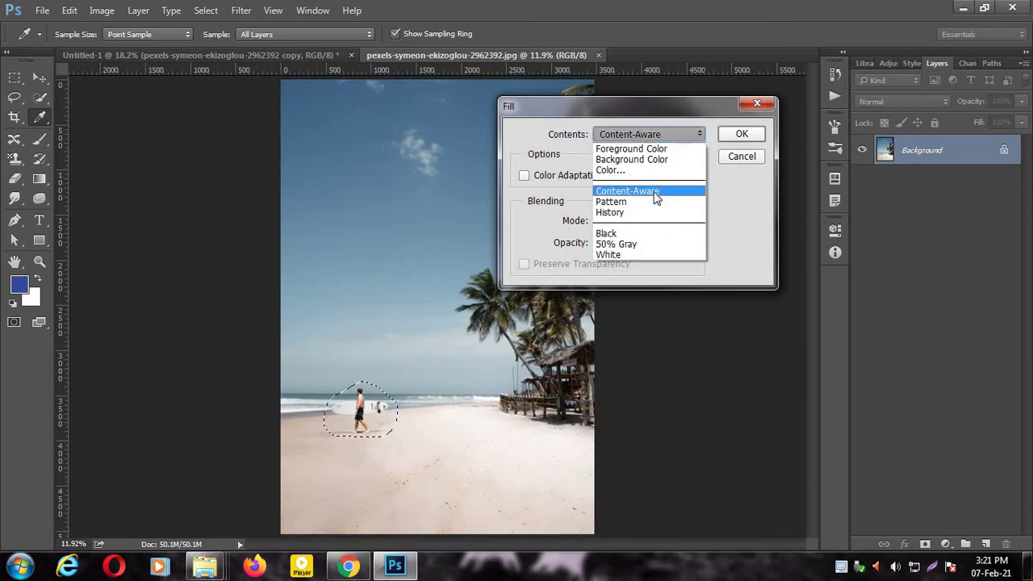
{"action": "left_click", "coordinate": [654, 191]}
{"action": "left_click", "coordinate": [698, 137]}
{"action": "left_click", "coordinate": [685, 191]}
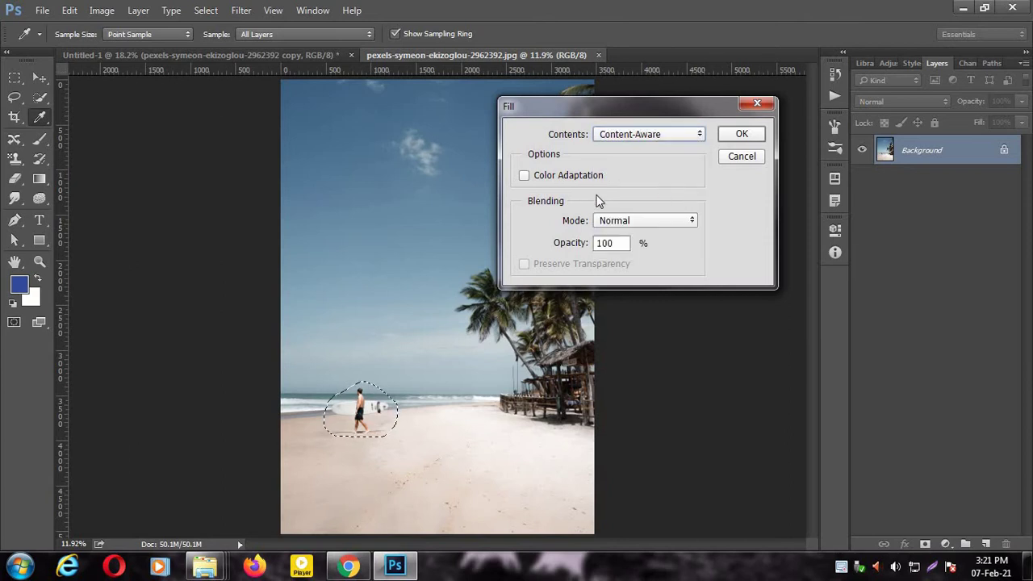
{"action": "left_click", "coordinate": [671, 221]}
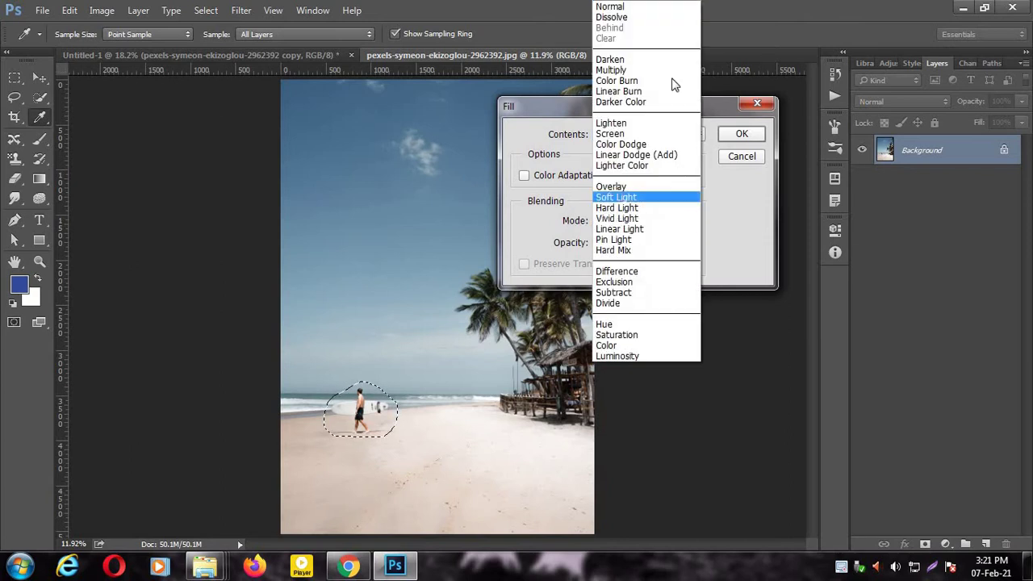
{"action": "left_click", "coordinate": [656, 7]}
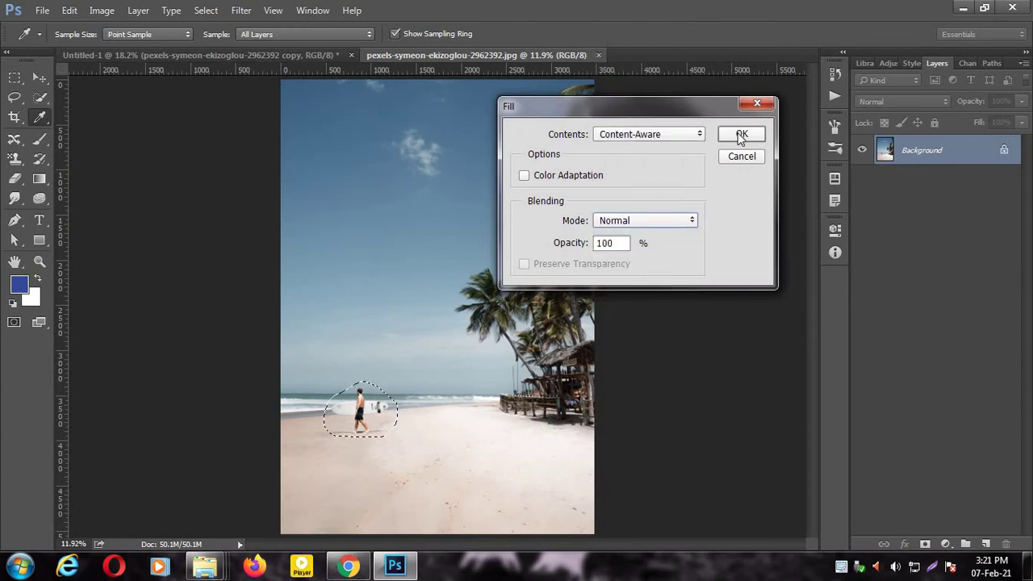
{"action": "left_click", "coordinate": [738, 133]}
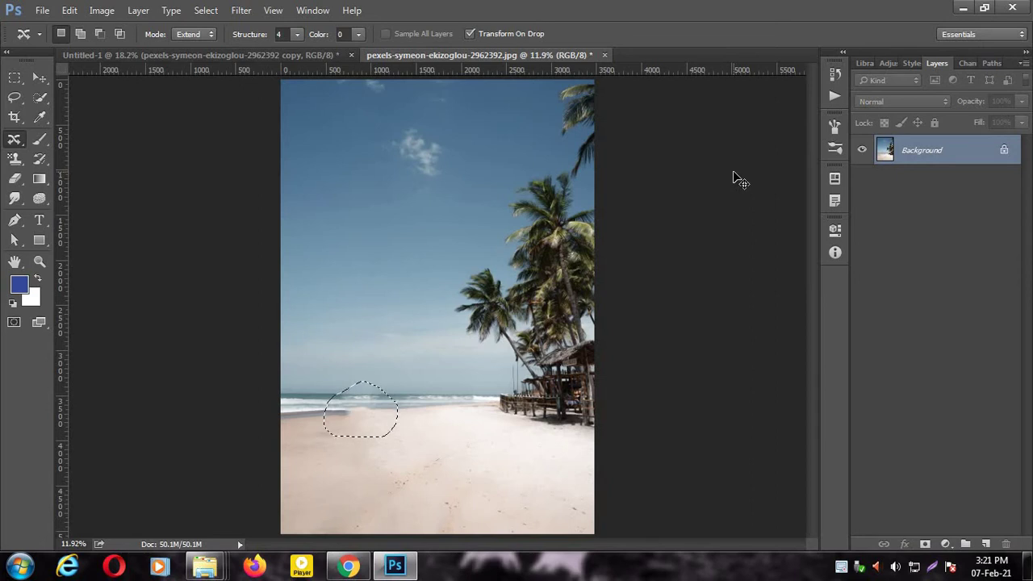
Deselect the filled area and lasso around the restored surfer.
{"action": "key", "text": "ctrl+d"}
{"action": "key", "text": "ctrl+d"}
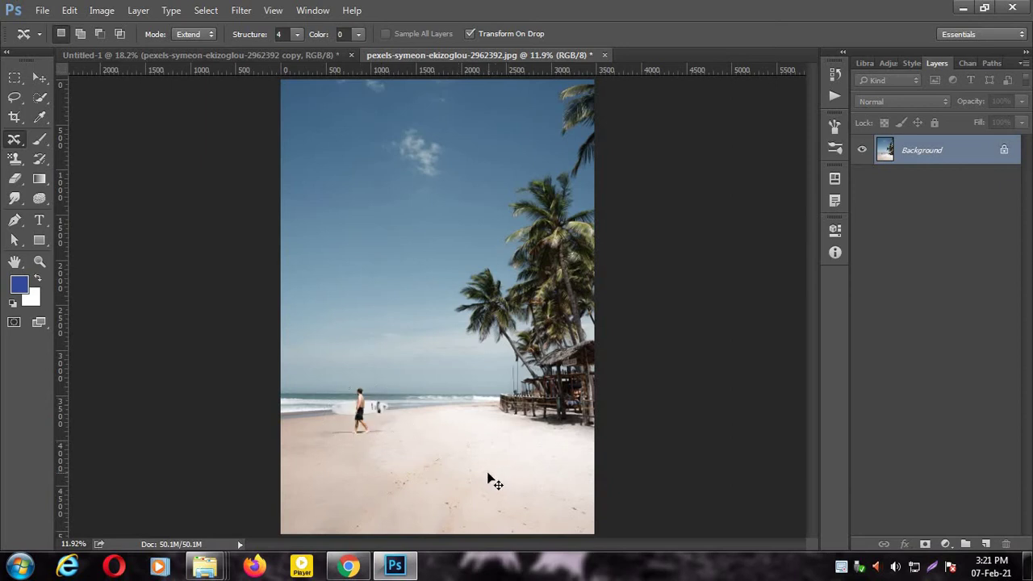
{"action": "mouse_move", "coordinate": [339, 390]}
{"action": "left_mouse_down"}
{"action": "mouse_move", "coordinate": [386, 436]}
{"action": "mouse_move", "coordinate": [338, 390]}
{"action": "left_mouse_up"}
Use Move mode to shift the surfer to the lower right, then undo it.
{"action": "left_click", "coordinate": [196, 34]}
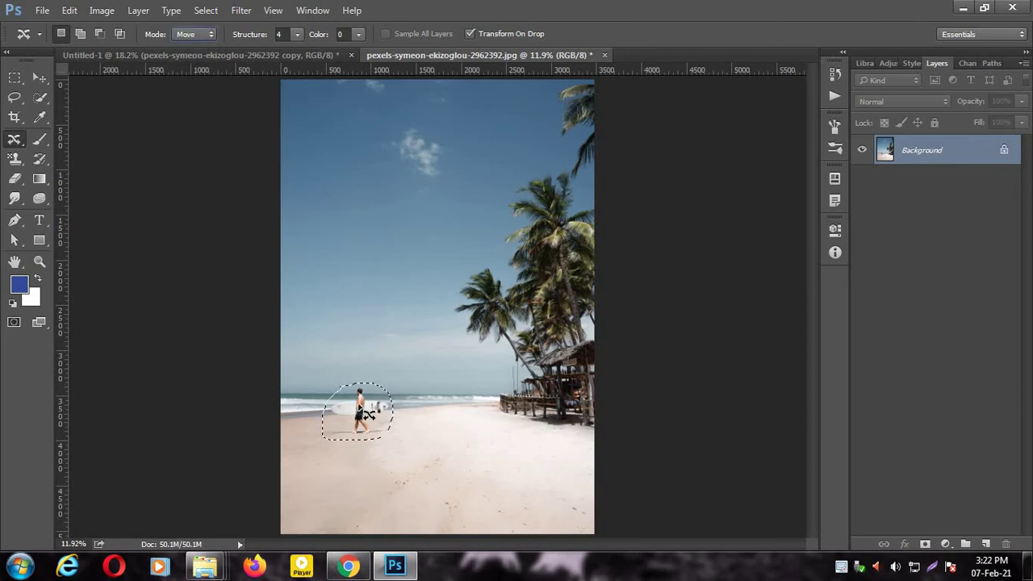
{"action": "left_click_drag", "start_coordinate": [347, 405], "coordinate": [525, 461]}
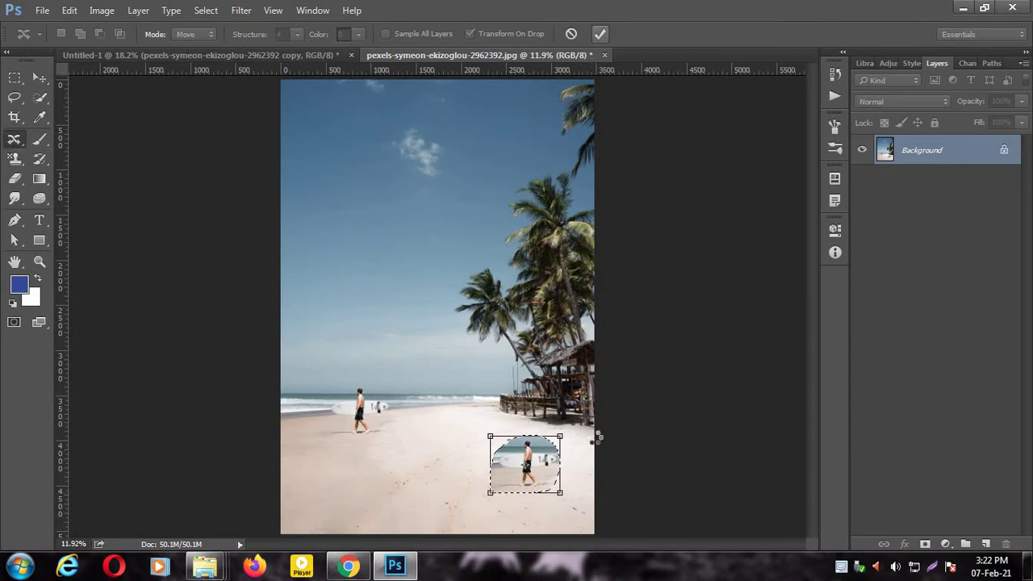
{"action": "key", "text": "Return"}
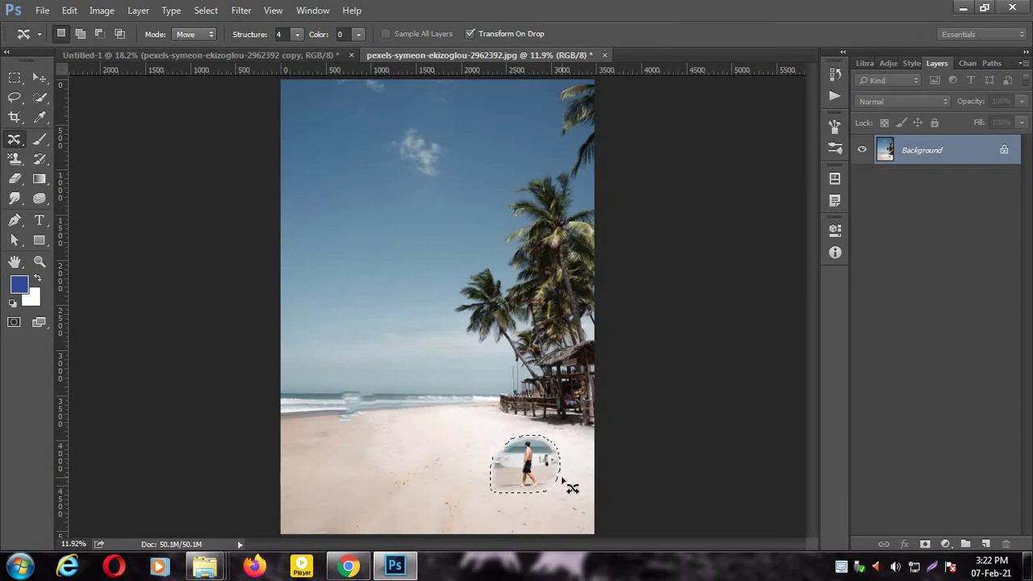
{"action": "key", "text": "ctrl+d"}
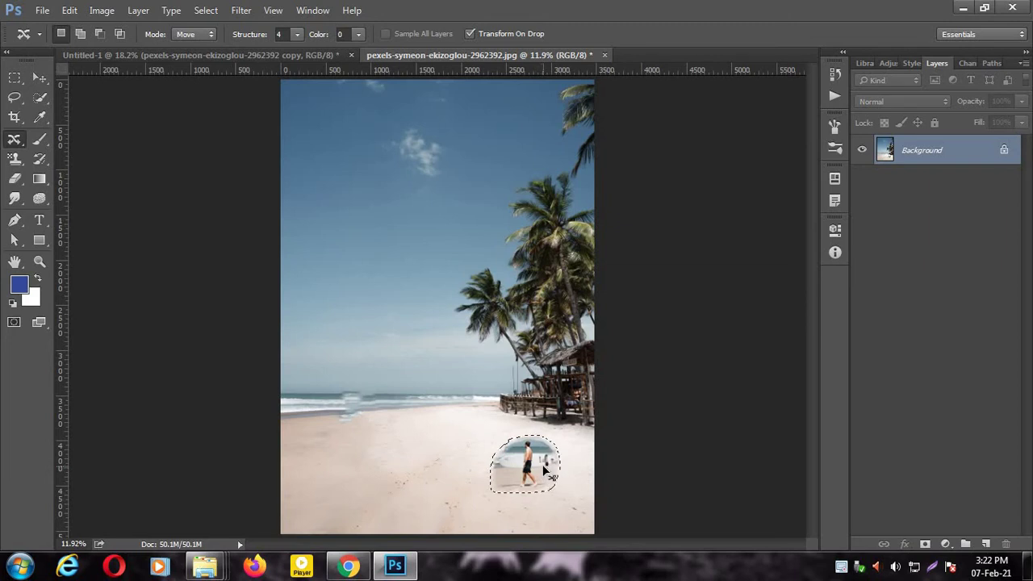
{"action": "key", "text": "ctrl+z"}
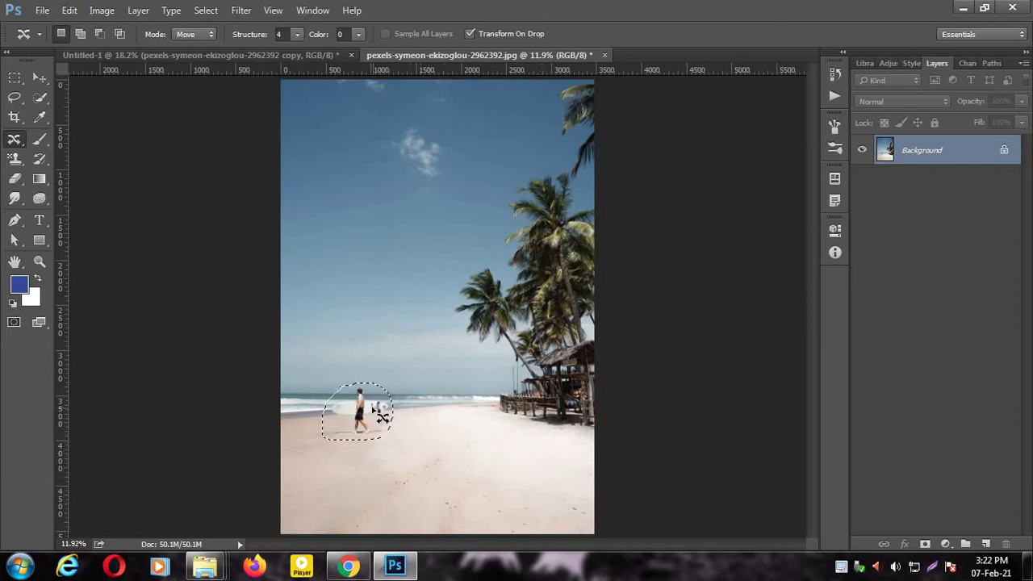
{"action": "key", "text": "ctrl+alt+z"}
Switch to Extend mode and duplicate the surfer further right on the beach.
{"action": "key", "text": "ctrl+shift+z"}
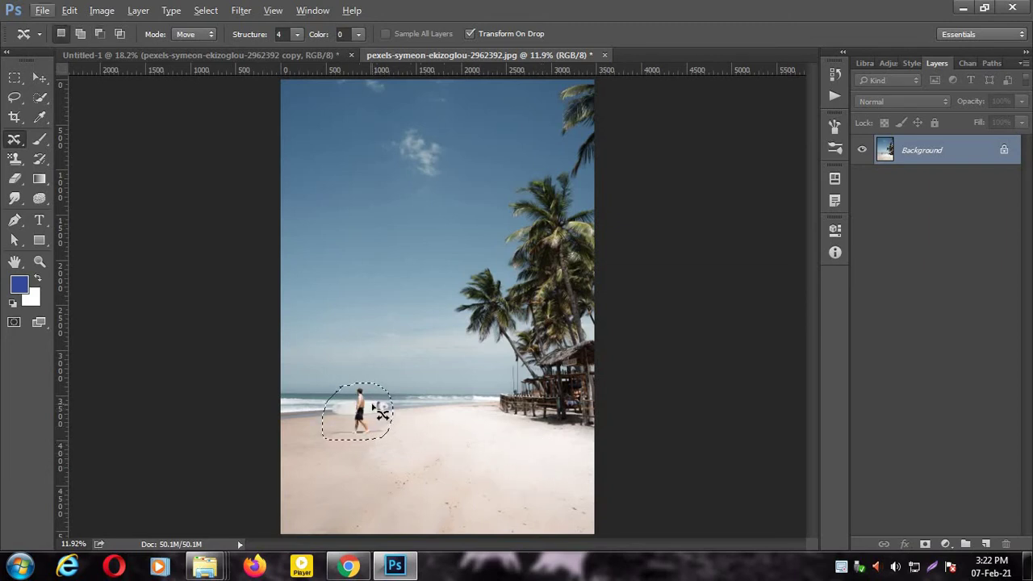
{"action": "left_click", "coordinate": [208, 34]}
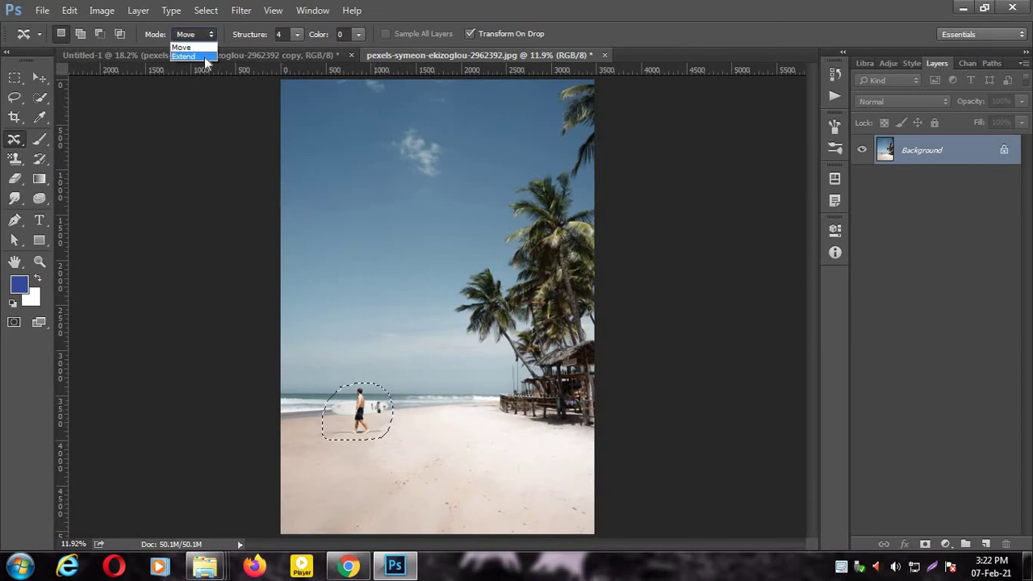
{"action": "left_click", "coordinate": [205, 57]}
{"action": "left_click_drag", "start_coordinate": [357, 407], "coordinate": [433, 399]}
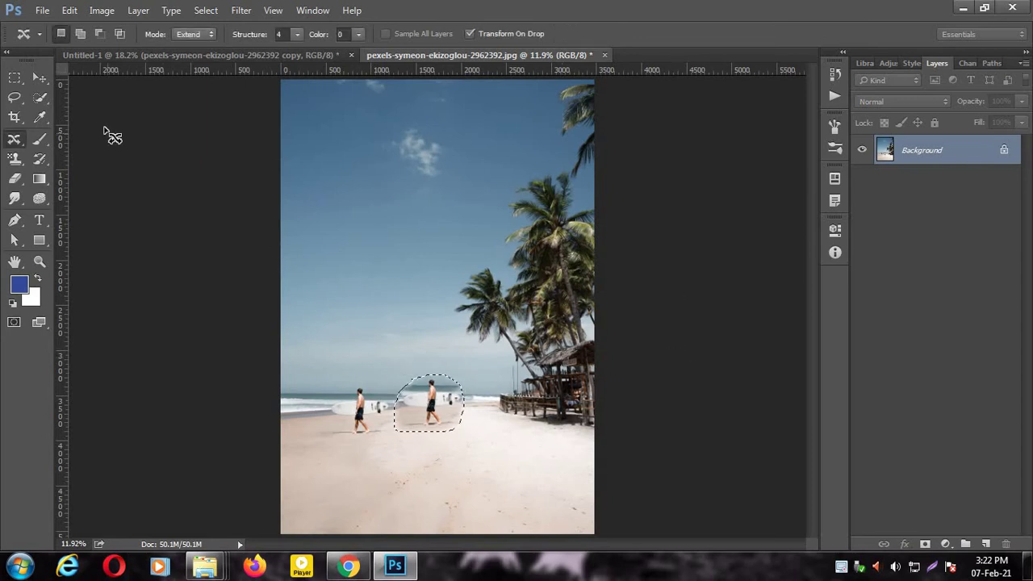
{"action": "key", "text": "Return"}
{"action": "key", "text": "ctrl+d"}
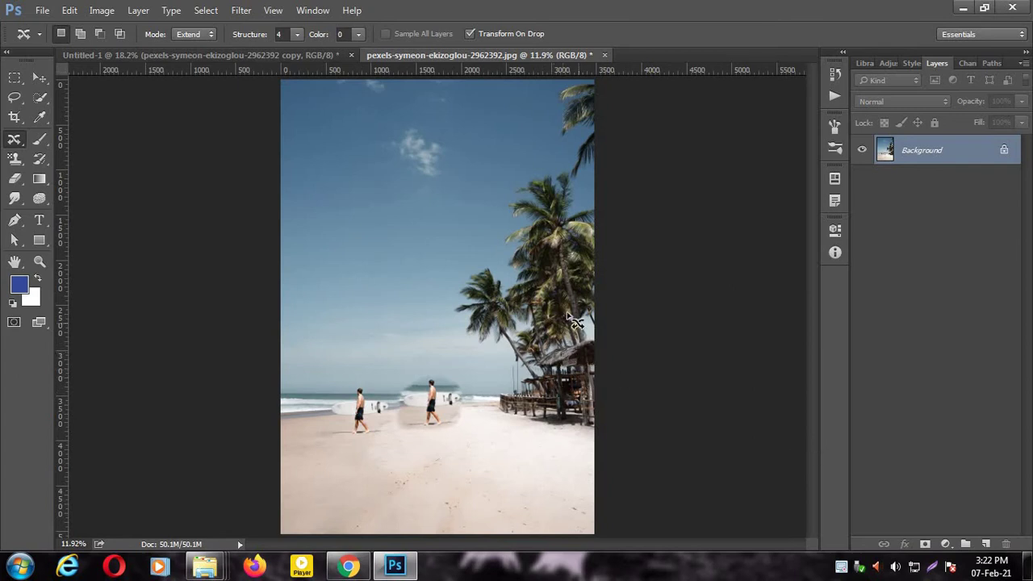
Close the beach photo unsaved, hide the top photo layer, and drag in the unnamed sky image.
{"action": "left_click", "coordinate": [604, 55]}
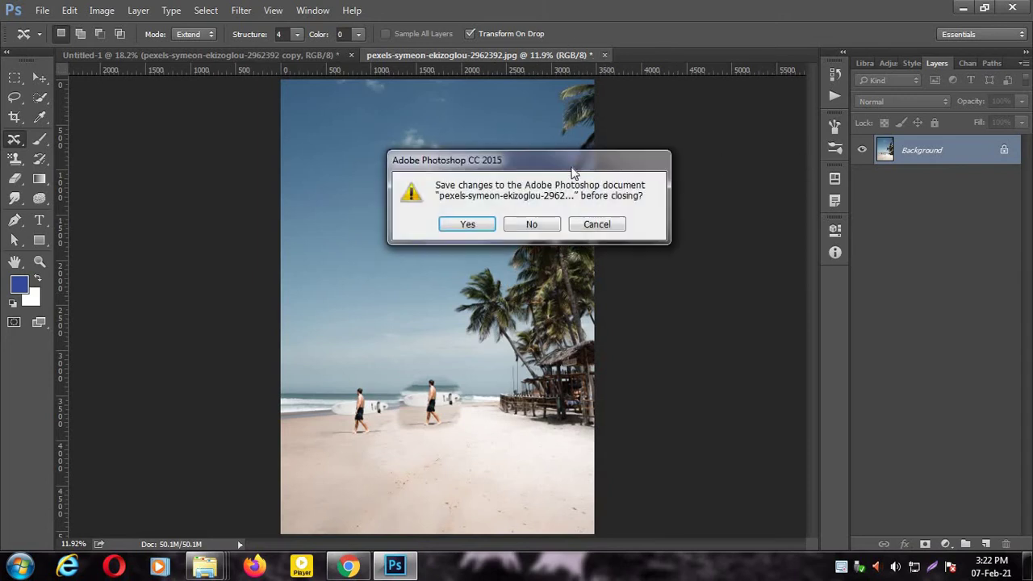
{"action": "left_click", "coordinate": [537, 224]}
{"action": "left_click", "coordinate": [861, 153]}
{"action": "mouse_move", "coordinate": [205, 565]}
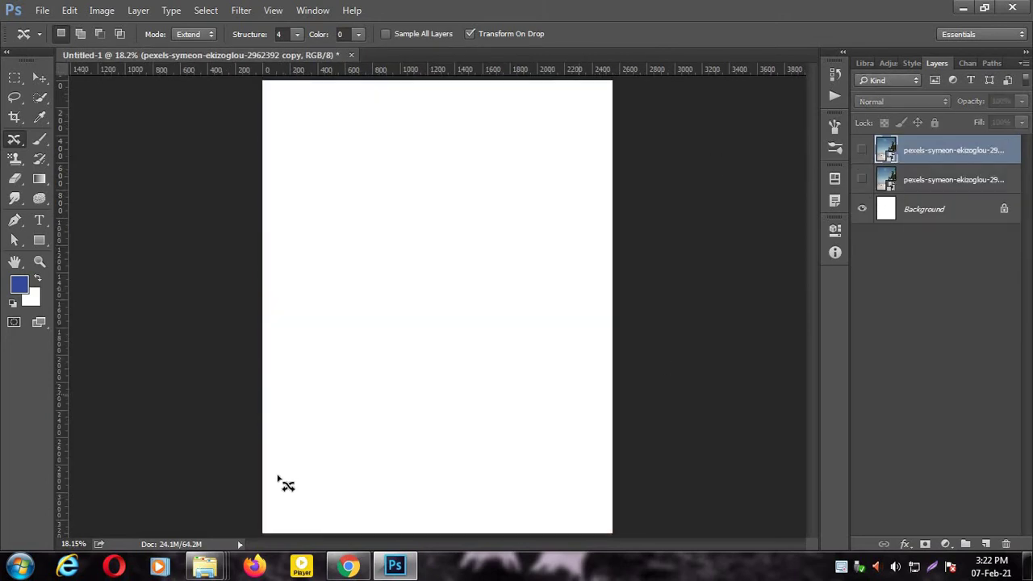
{"action": "left_click", "coordinate": [252, 506]}
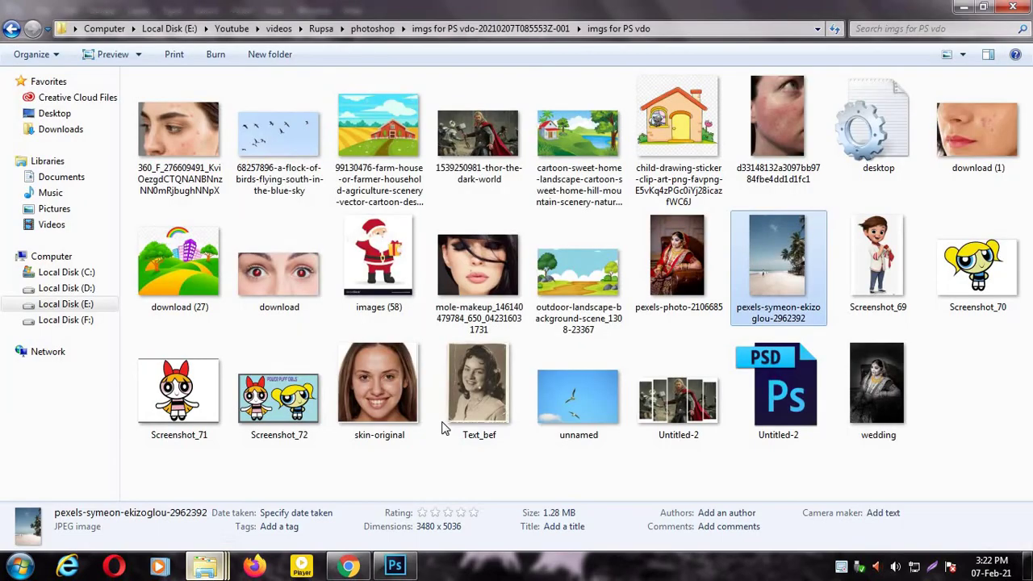
{"action": "mouse_move", "coordinate": [563, 413]}
{"action": "left_mouse_down"}
{"action": "mouse_move", "coordinate": [407, 510]}
{"action": "mouse_move", "coordinate": [420, 401]}
{"action": "mouse_move", "coordinate": [441, 390]}
{"action": "left_mouse_up"}
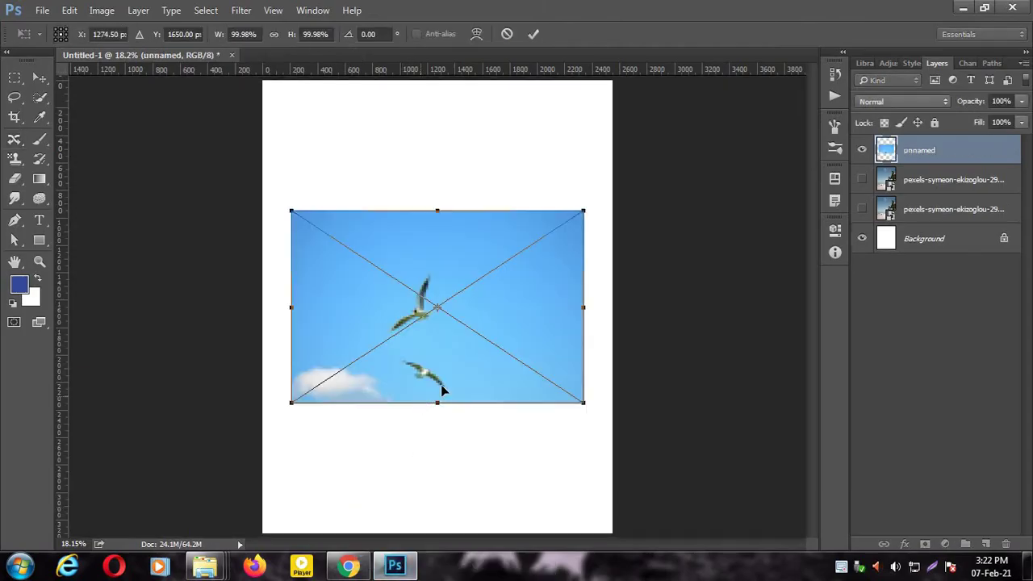
Stretch the placed seagull sky photo to page width and open its smart object contents.
{"action": "left_click_drag", "start_coordinate": [586, 405], "coordinate": [615, 424]}
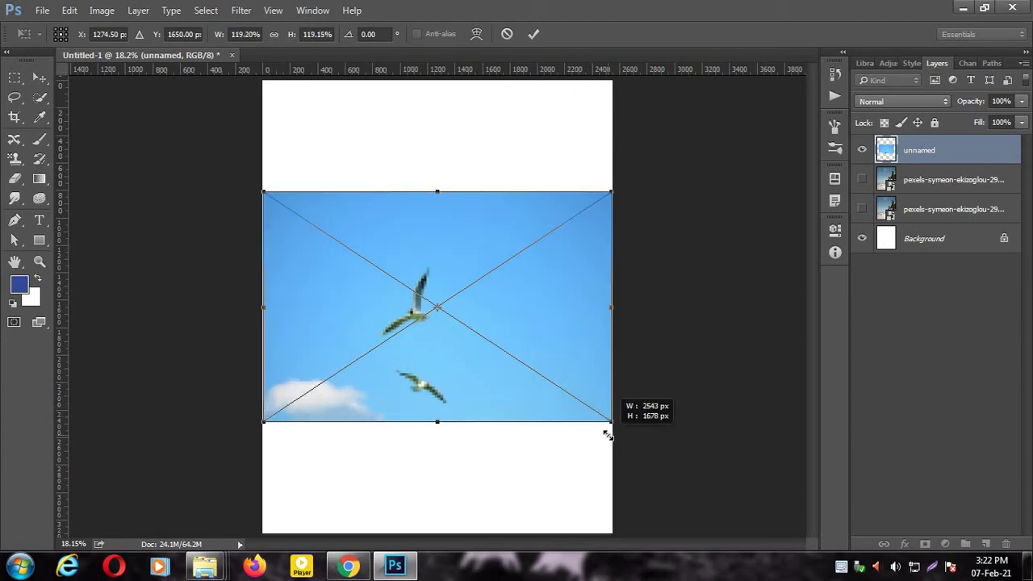
{"action": "left_click", "coordinate": [532, 33]}
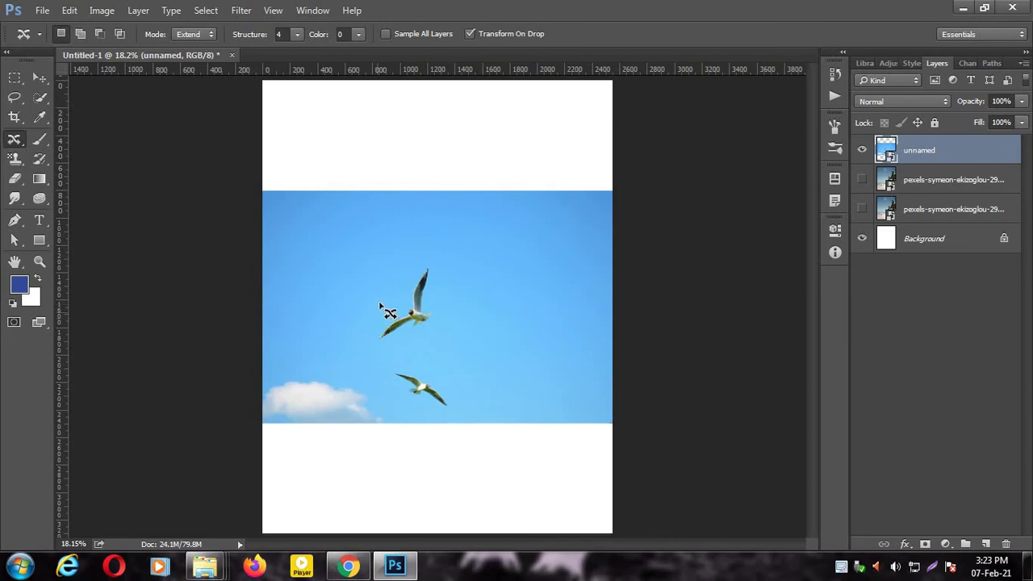
{"action": "double_click", "coordinate": [892, 154]}
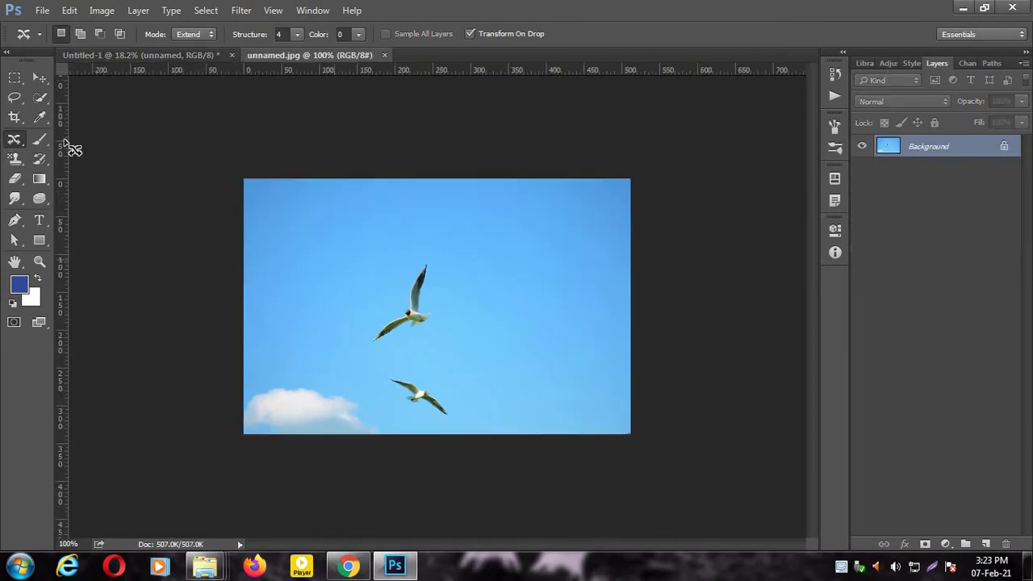
Lasso the upper seagull and Content-Aware fill it with matching blue sky.
{"action": "mouse_move", "coordinate": [409, 272]}
{"action": "left_mouse_down"}
{"action": "mouse_move", "coordinate": [399, 340]}
{"action": "mouse_move", "coordinate": [413, 276]}
{"action": "left_mouse_up"}
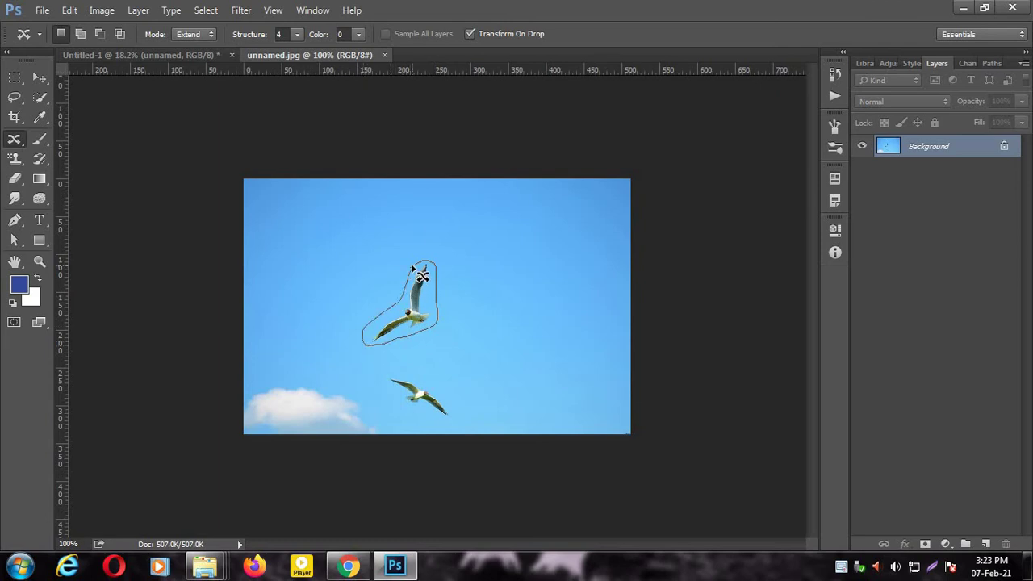
{"action": "left_click_drag", "start_coordinate": [412, 267], "coordinate": [413, 268]}
{"action": "key", "text": "shift+BackSpace"}
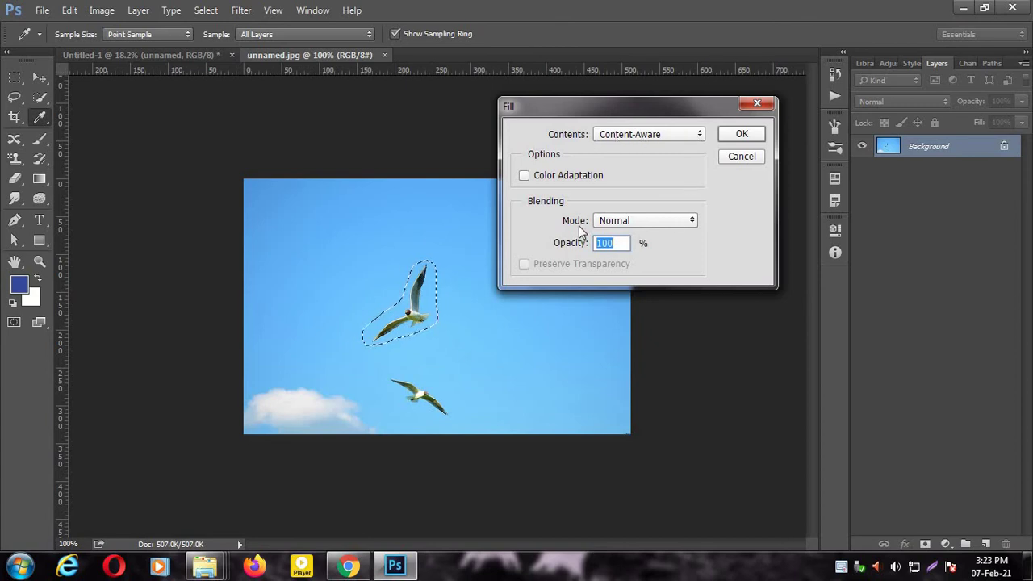
{"action": "left_click", "coordinate": [741, 133]}
Add two Content-Aware Move Extend copies of the lower gull, diagonally up and right.
{"action": "key", "text": "j"}
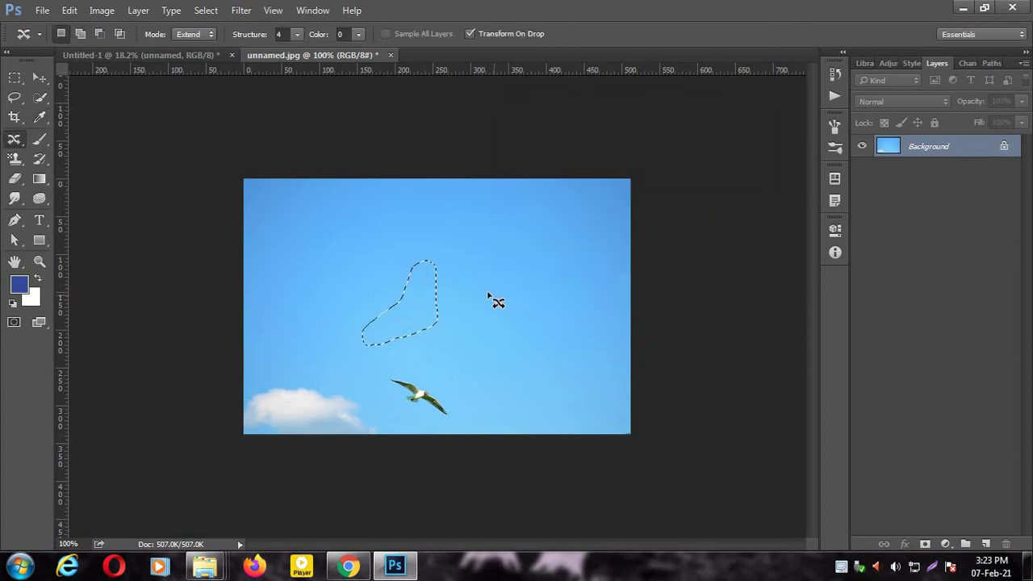
{"action": "key", "text": "ctrl+d"}
{"action": "mouse_move", "coordinate": [384, 376]}
{"action": "left_mouse_down"}
{"action": "mouse_move", "coordinate": [428, 423]}
{"action": "mouse_move", "coordinate": [384, 379]}
{"action": "mouse_move", "coordinate": [395, 365]}
{"action": "mouse_move", "coordinate": [381, 288]}
{"action": "left_mouse_up"}
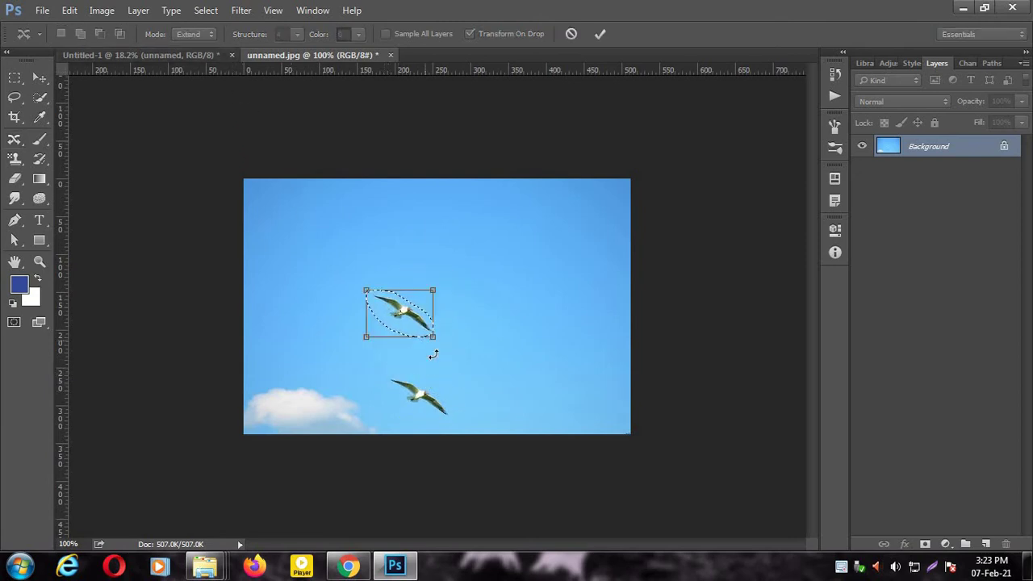
{"action": "left_click", "coordinate": [601, 35]}
{"action": "key", "text": "ctrl+d"}
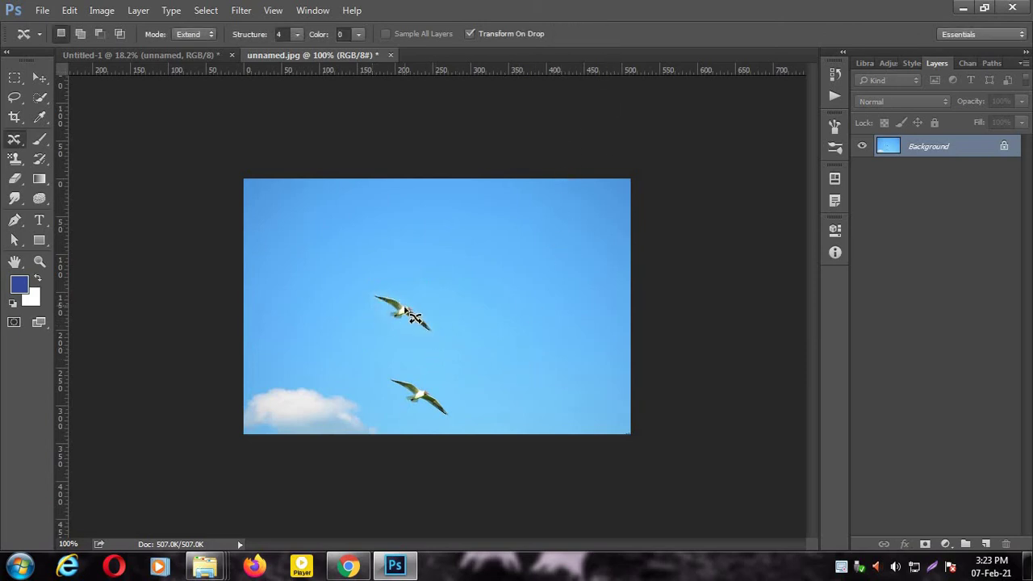
{"action": "mouse_move", "coordinate": [373, 289]}
{"action": "left_mouse_down"}
{"action": "mouse_move", "coordinate": [433, 314]}
{"action": "mouse_move", "coordinate": [377, 292]}
{"action": "mouse_move", "coordinate": [462, 292]}
{"action": "mouse_move", "coordinate": [456, 276]}
{"action": "left_mouse_up"}
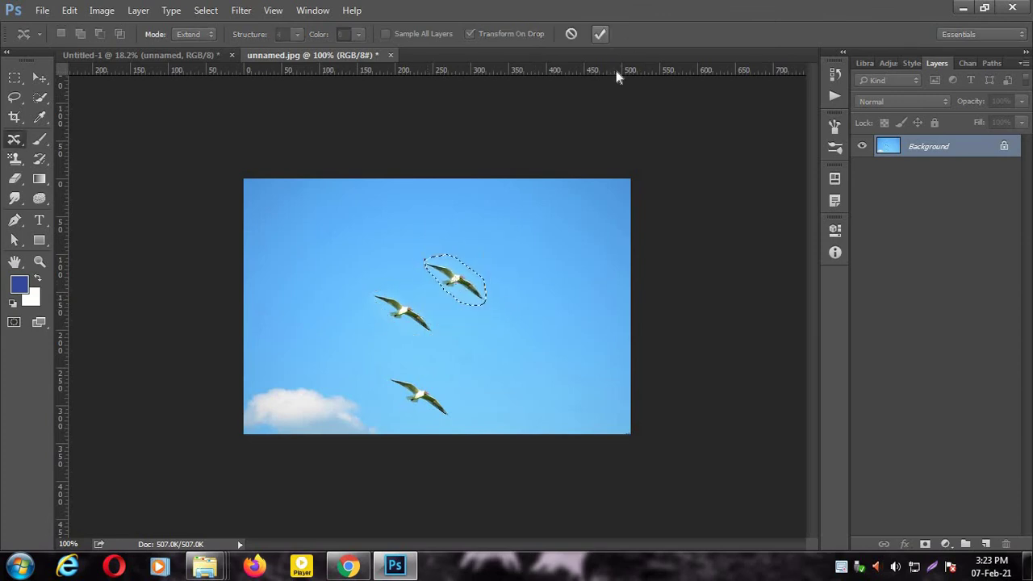
{"action": "key", "text": "Return"}
{"action": "key", "text": "ctrl+d"}
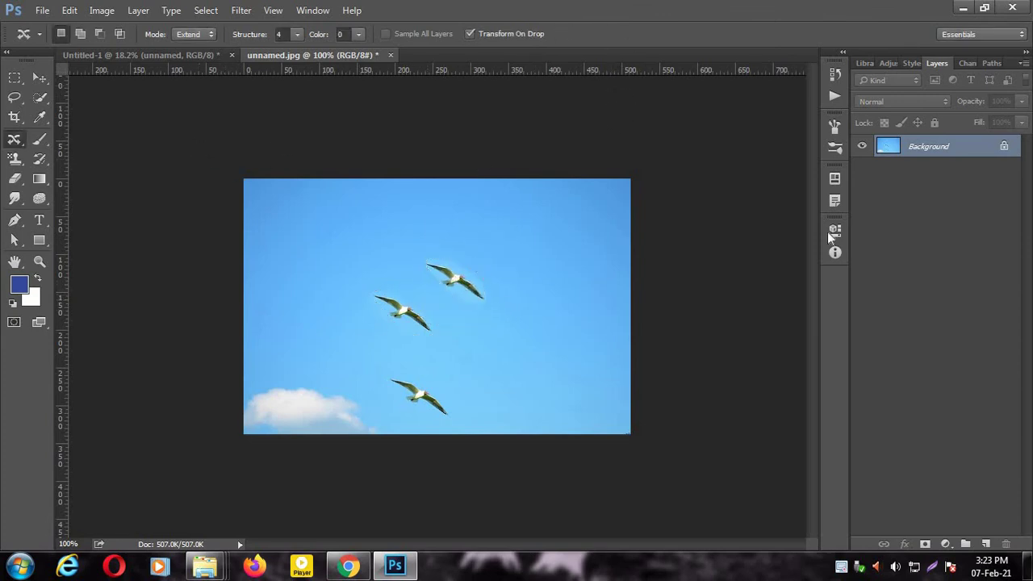
Extend-copy the lowest gull to the top-left corner with Content-Aware Move.
{"action": "left_click", "coordinate": [38, 74]}
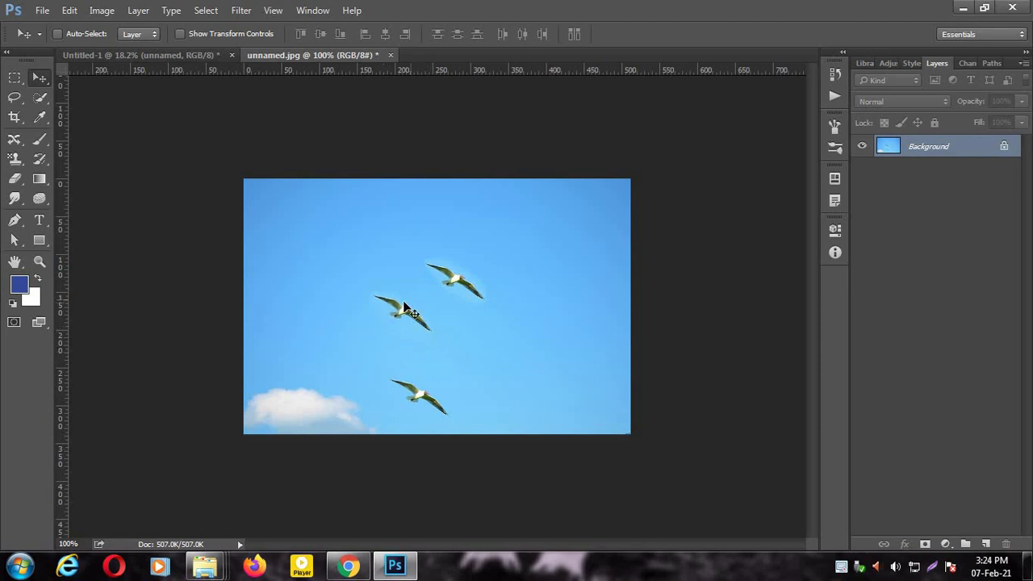
{"action": "left_click", "coordinate": [14, 139]}
{"action": "left_click_drag", "start_coordinate": [386, 377], "coordinate": [309, 234]}
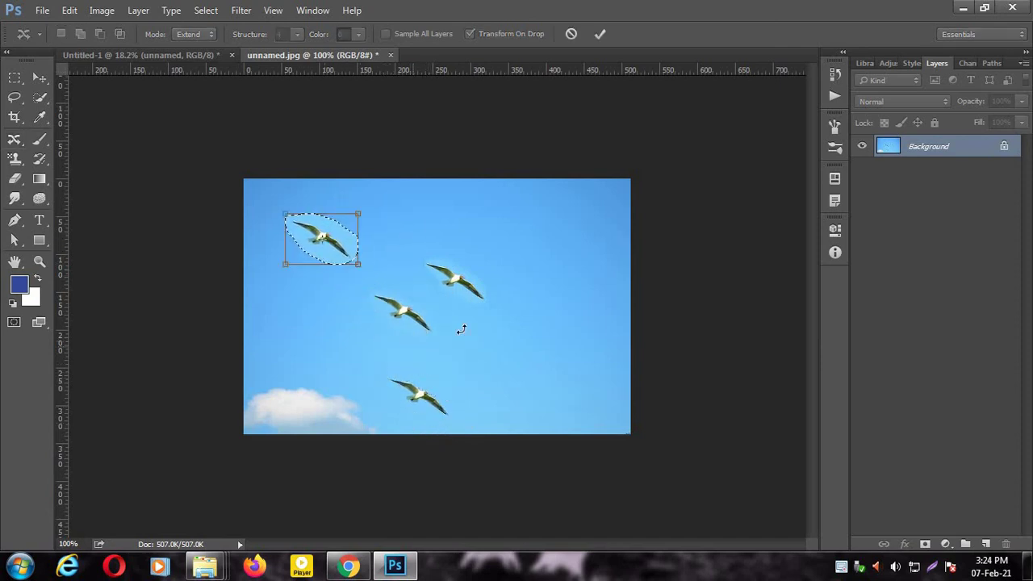
{"action": "left_click", "coordinate": [600, 34]}
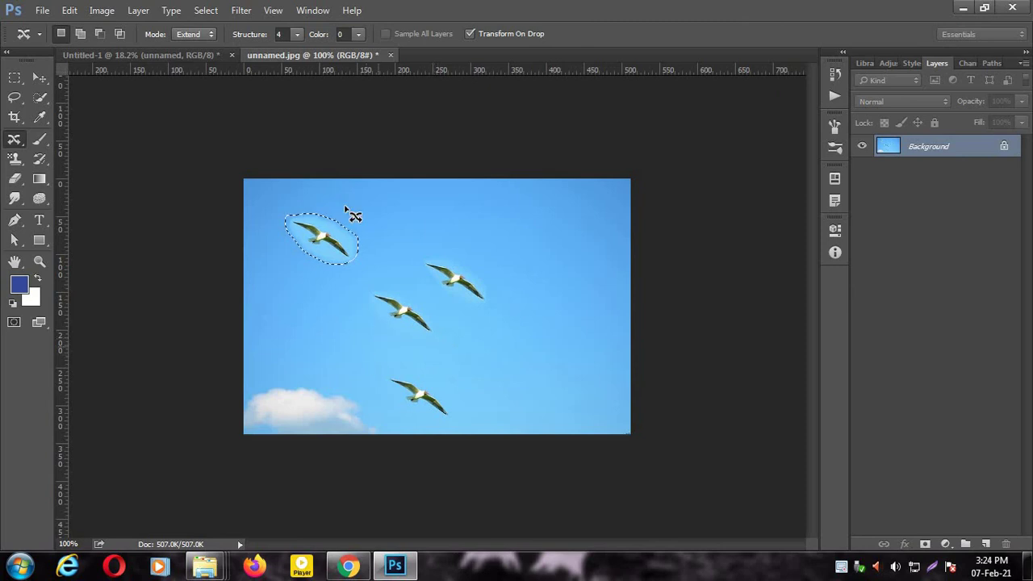
Set Content-Aware Move to Move mode and shift the top-left gull to the upper right.
{"action": "left_click", "coordinate": [197, 35]}
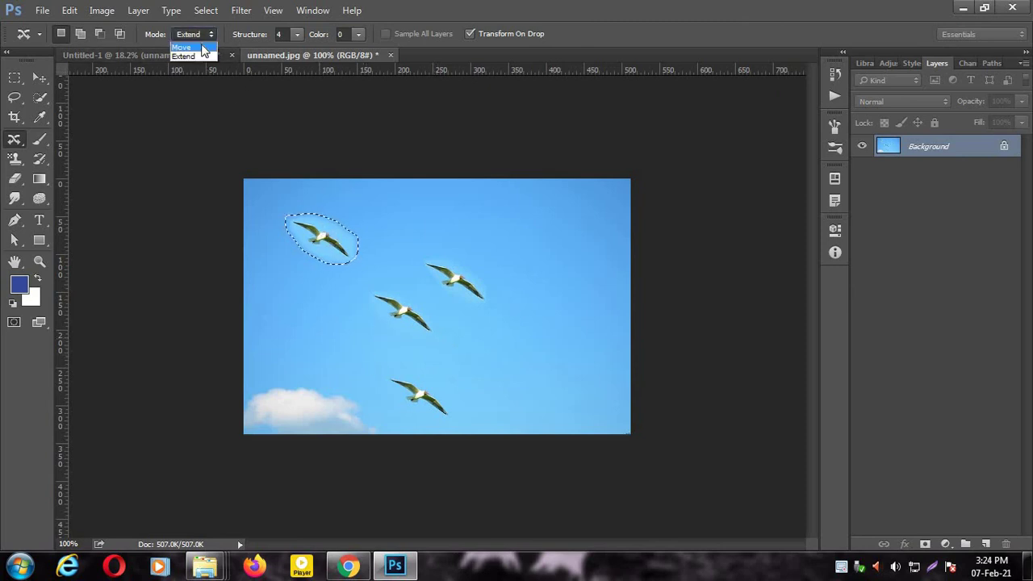
{"action": "left_click", "coordinate": [185, 41]}
{"action": "left_click_drag", "start_coordinate": [306, 232], "coordinate": [547, 227]}
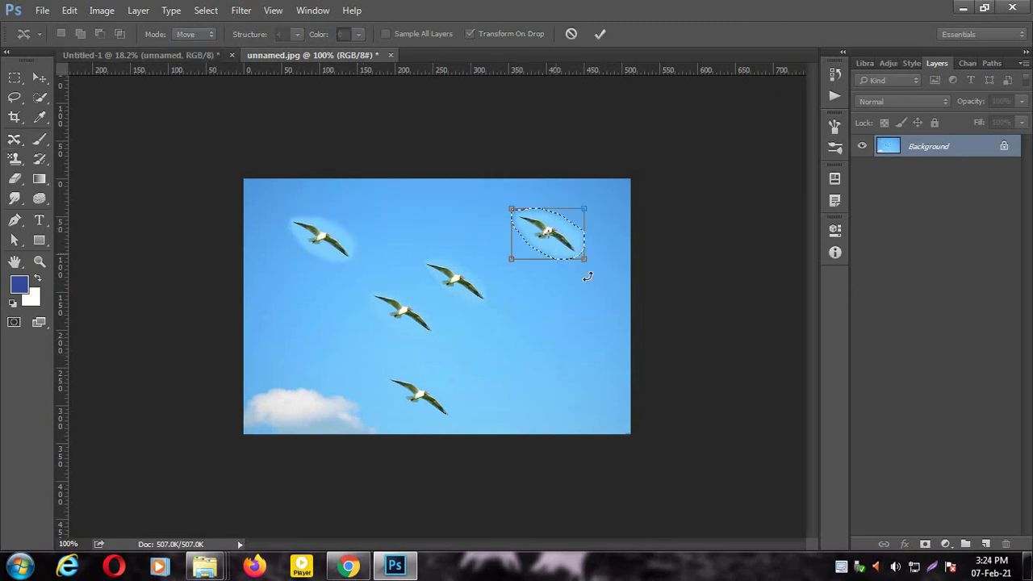
{"action": "left_click", "coordinate": [600, 34]}
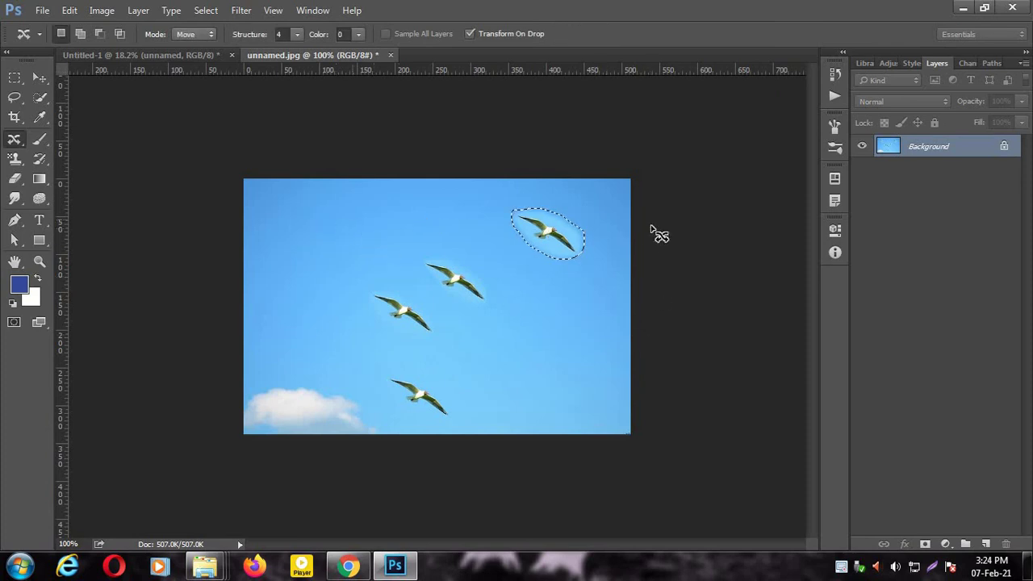
Move the bottom seagull up to the top-left corner and deselect.
{"action": "key", "text": "ctrl+d"}
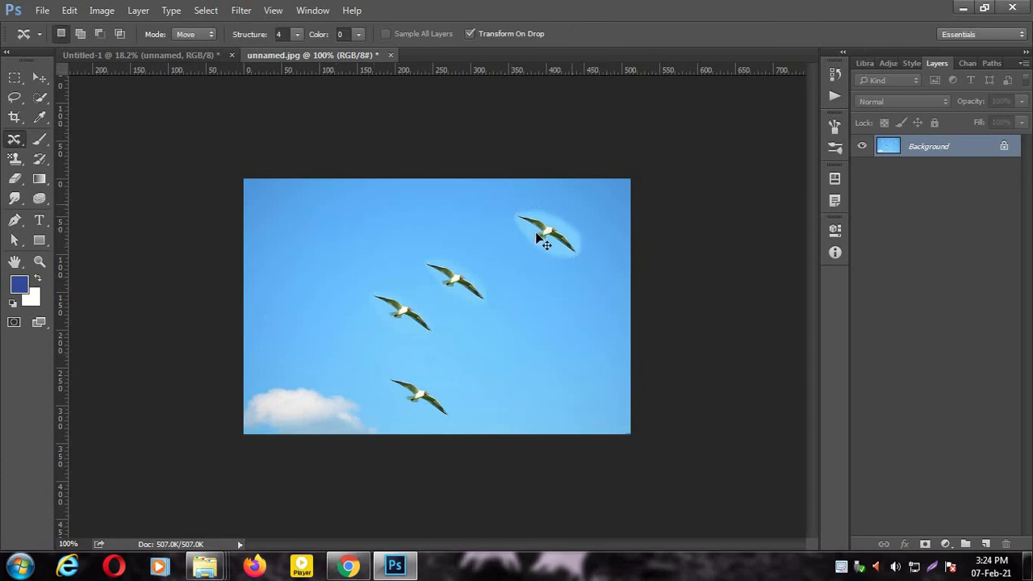
{"action": "mouse_move", "coordinate": [384, 376]}
{"action": "left_mouse_down"}
{"action": "mouse_move", "coordinate": [420, 423]}
{"action": "mouse_move", "coordinate": [387, 397]}
{"action": "mouse_move", "coordinate": [296, 207]}
{"action": "left_mouse_up"}
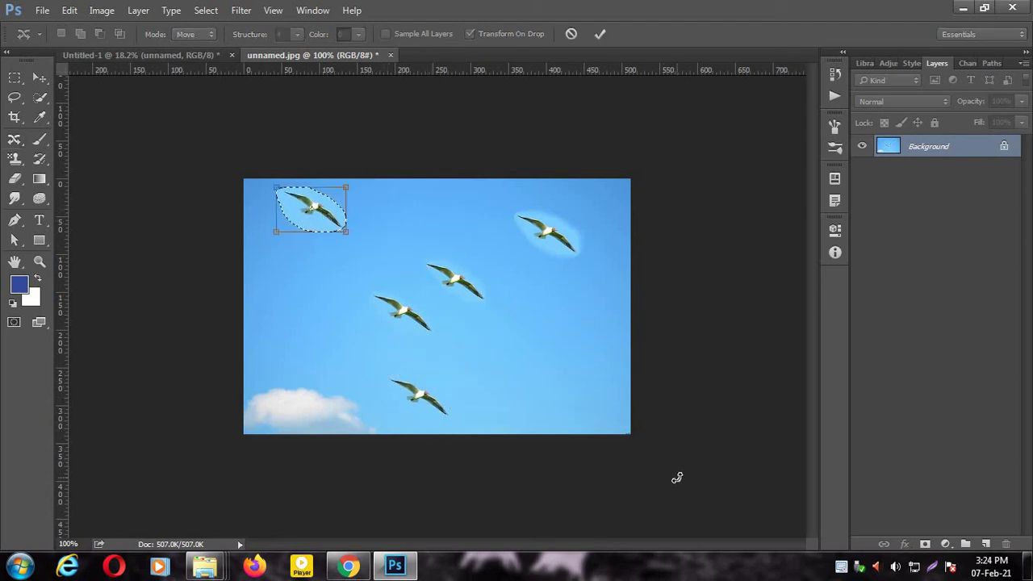
{"action": "left_click", "coordinate": [599, 34]}
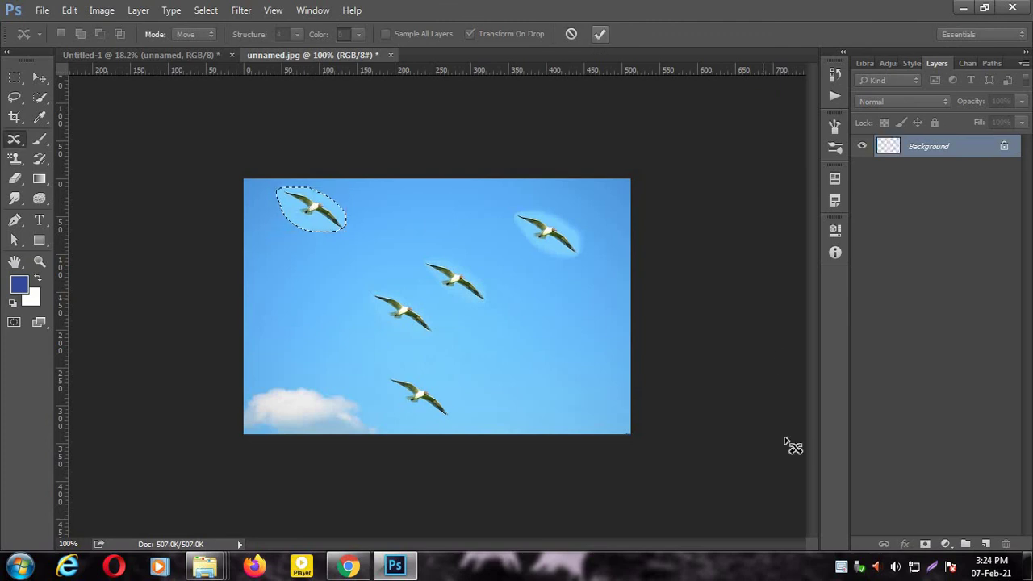
{"action": "key", "text": "ctrl+d"}
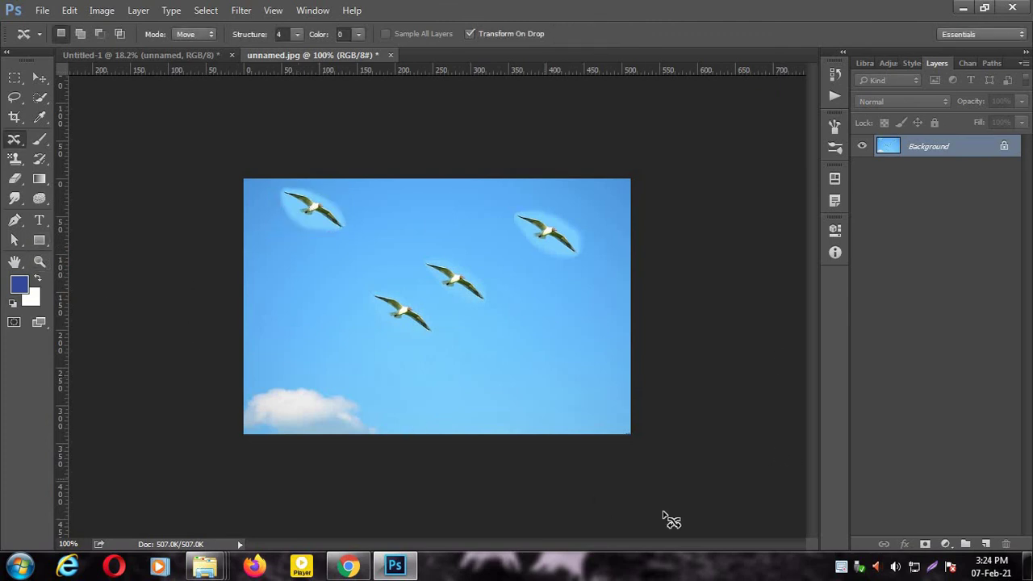
Bring the edited sky image into Untitled-1, showing the sky layer with the beach hidden.
{"action": "left_click", "coordinate": [38, 80]}
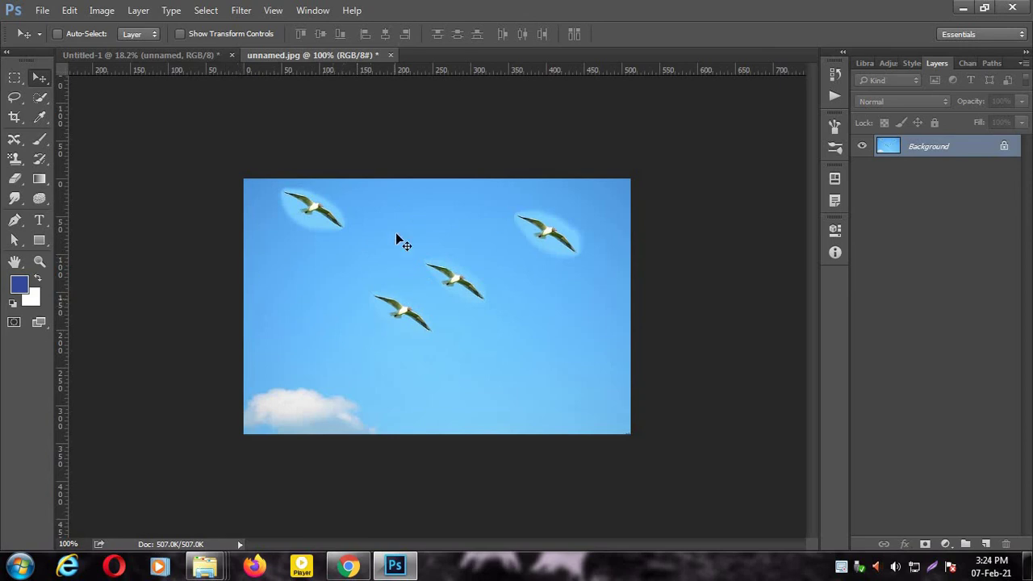
{"action": "left_click_drag", "start_coordinate": [198, 40], "coordinate": [184, 62]}
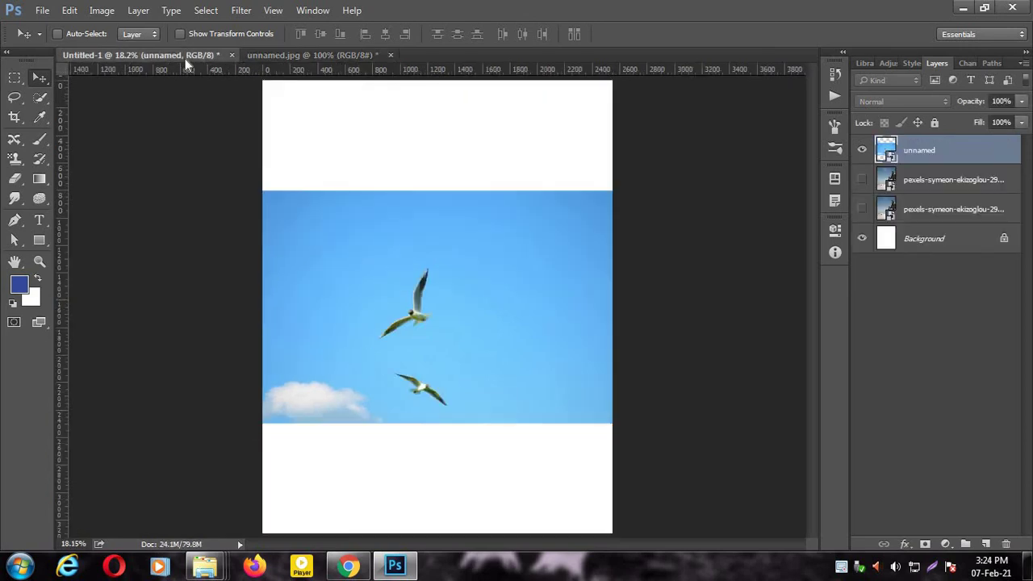
{"action": "left_click", "coordinate": [862, 180]}
{"action": "left_click", "coordinate": [862, 149]}
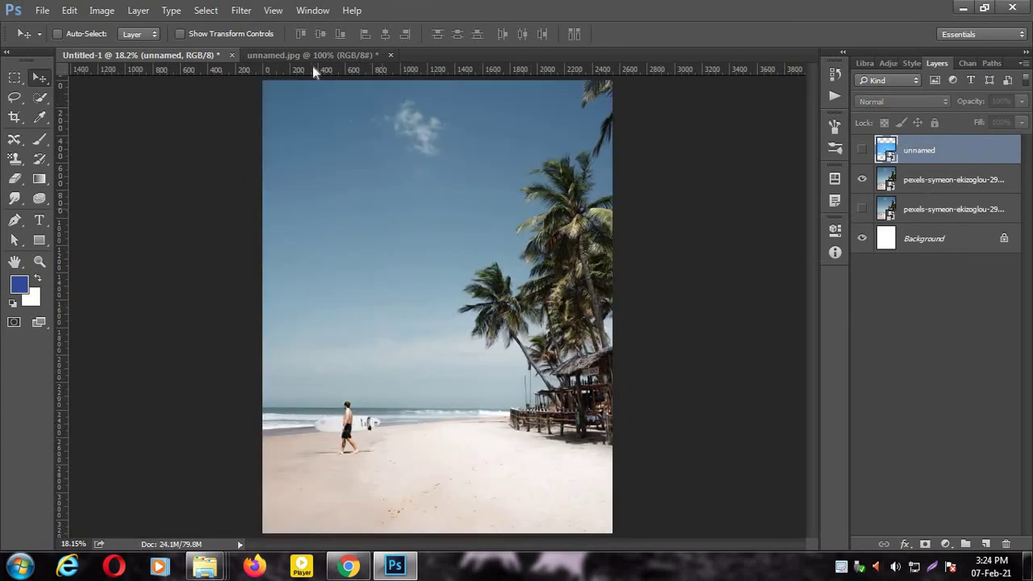
{"action": "left_click", "coordinate": [861, 179]}
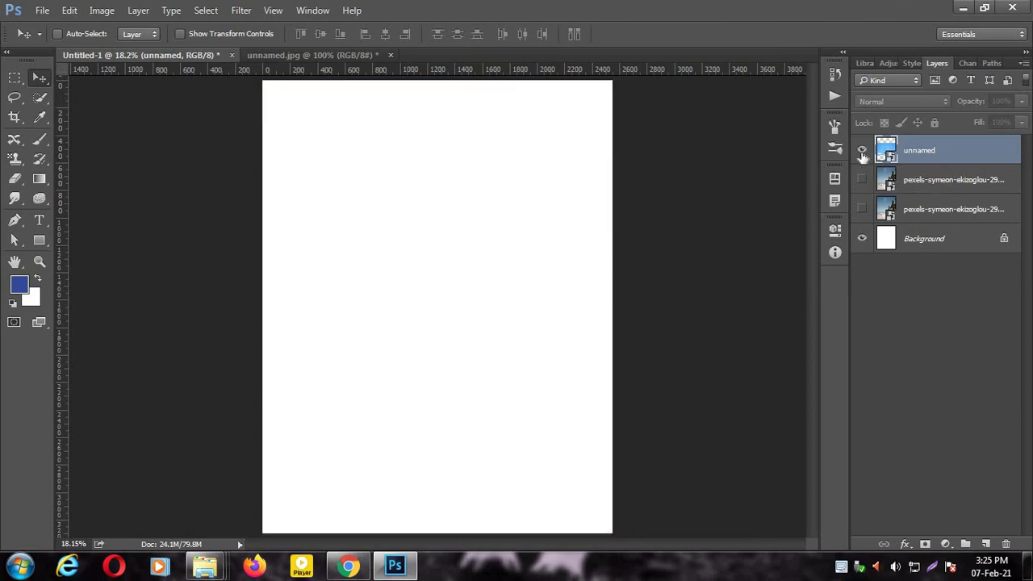
{"action": "left_click", "coordinate": [861, 149]}
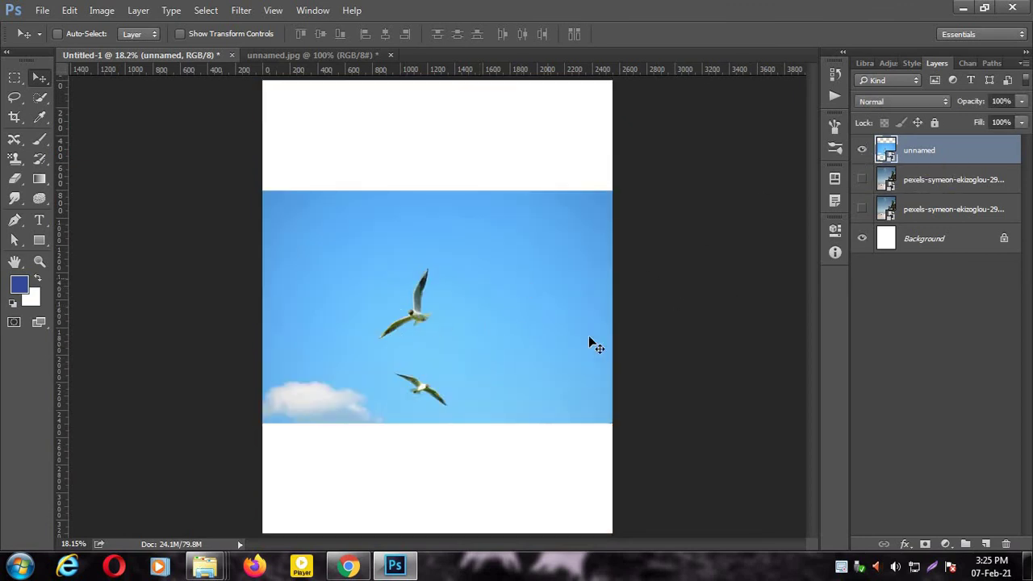